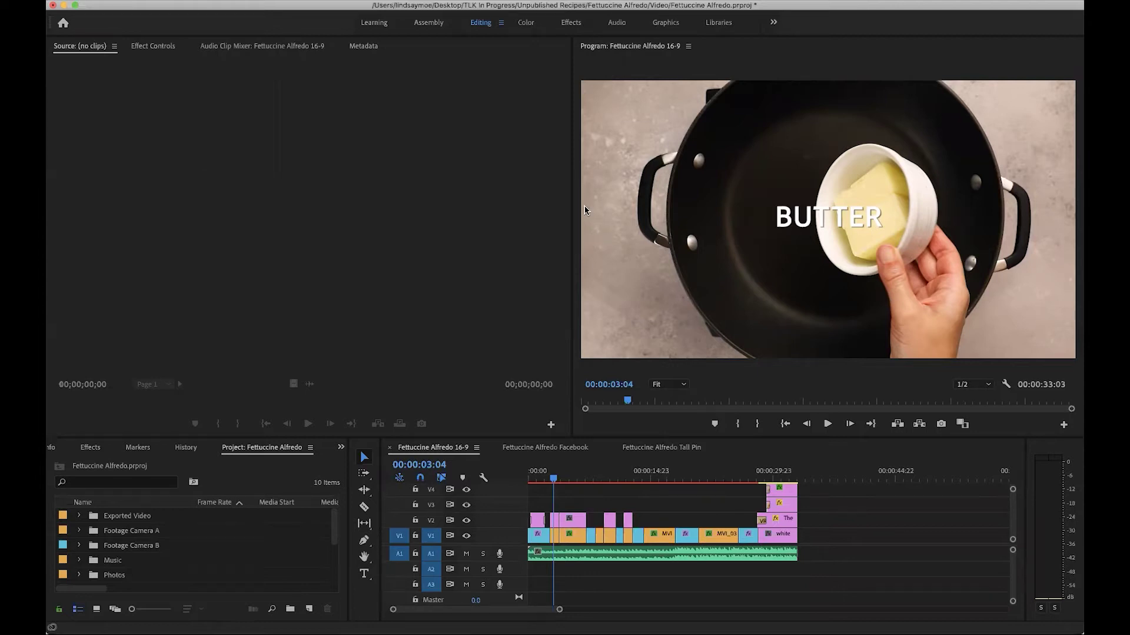
Select the butter clip MVI_0373.MOV in the 16-9 sequence and show its settings in the Effects workspace
click(554, 536)
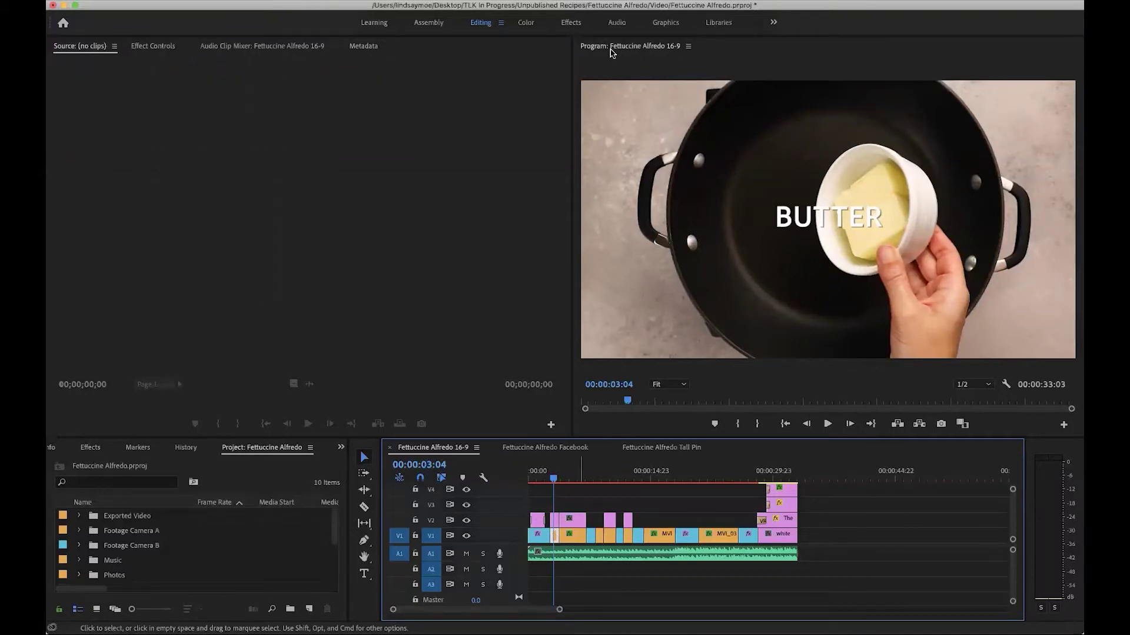
click(570, 23)
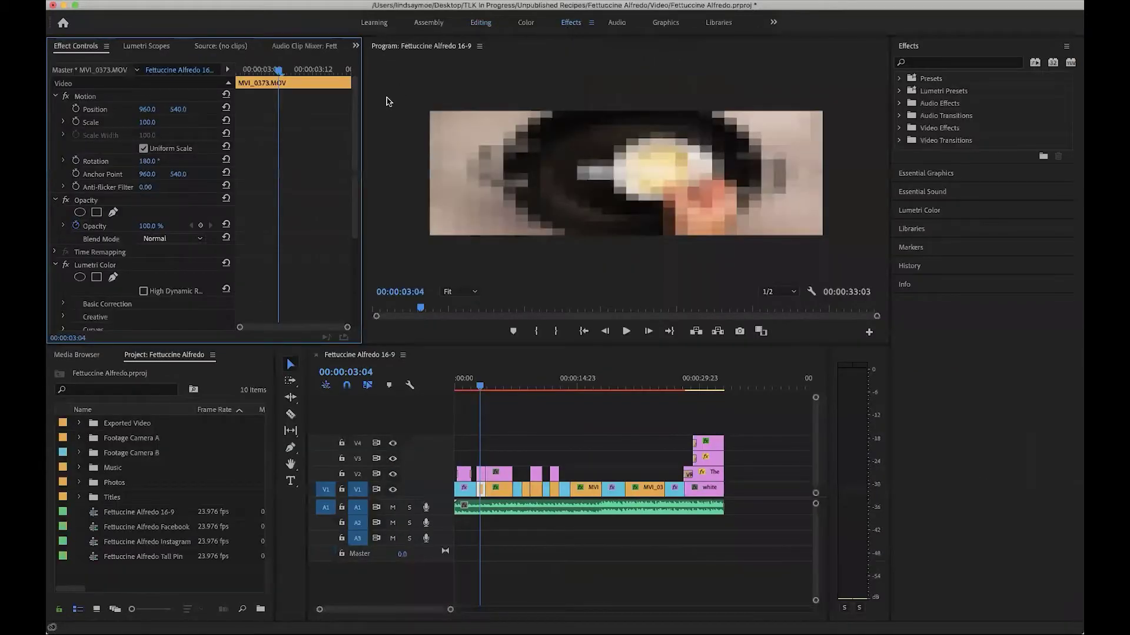
Adjust the butter clip's Scale, trying several values and settling on 101%
click(155, 121)
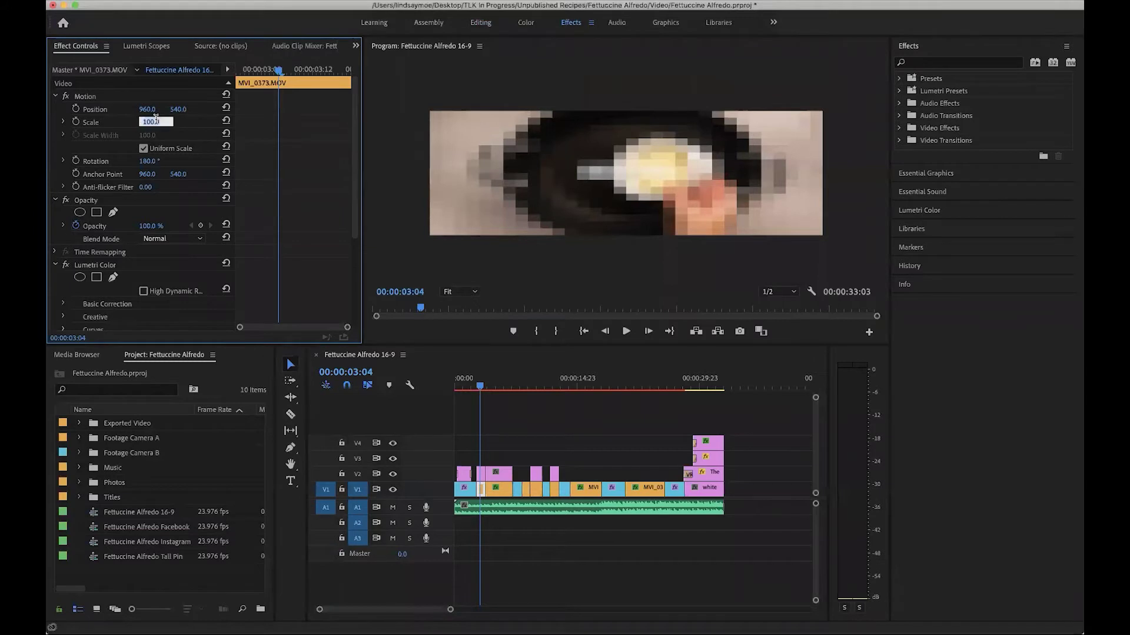
key(Return)
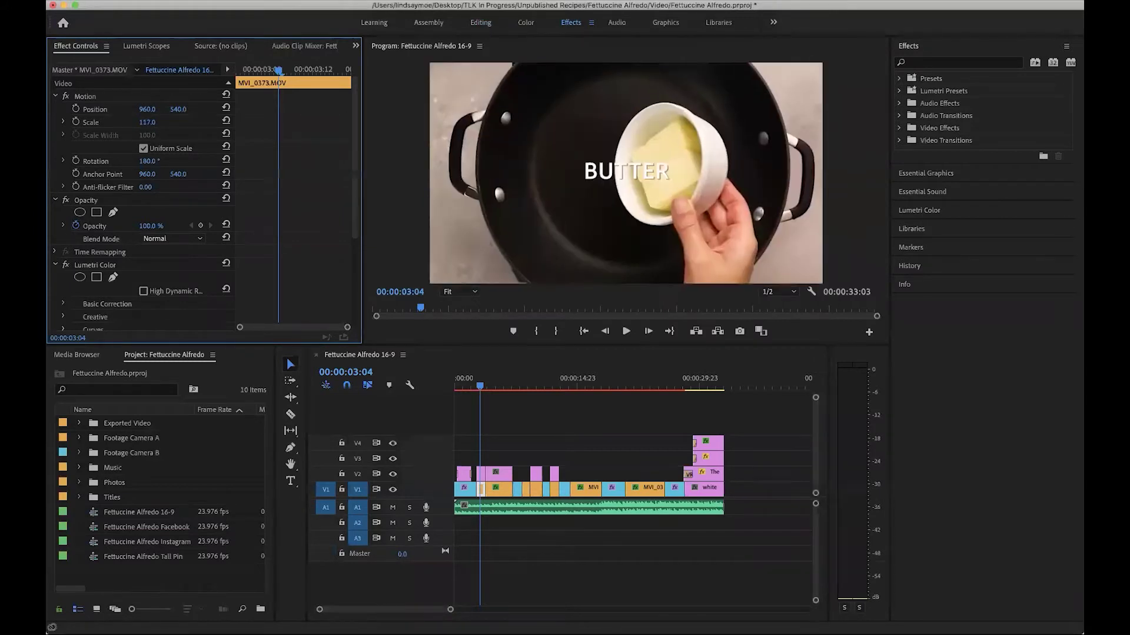
drag(147, 122, 142, 122)
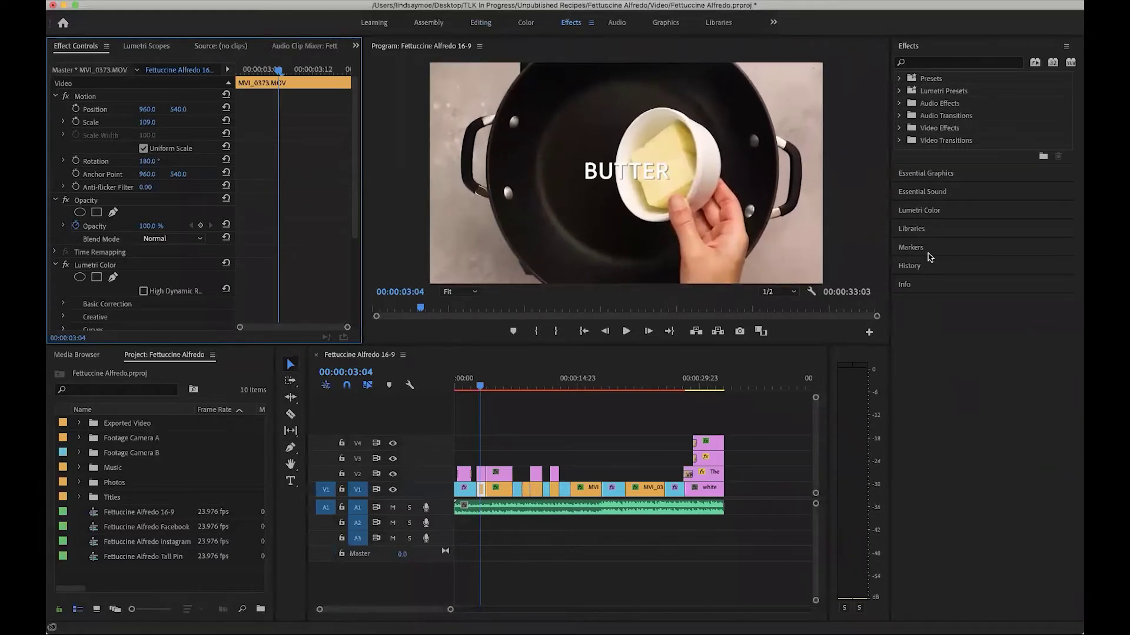
click(147, 121)
text(102)
key(Return)
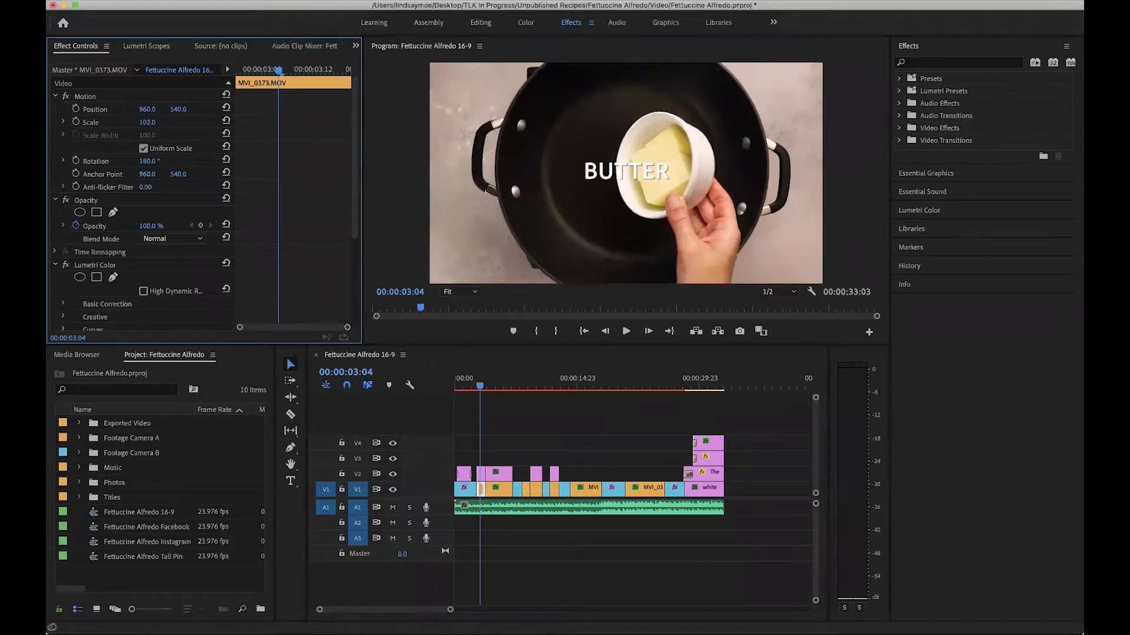
mouse_move(145, 123)
mouse_down()
mouse_move(158, 122)
mouse_move(142, 122)
mouse_up()
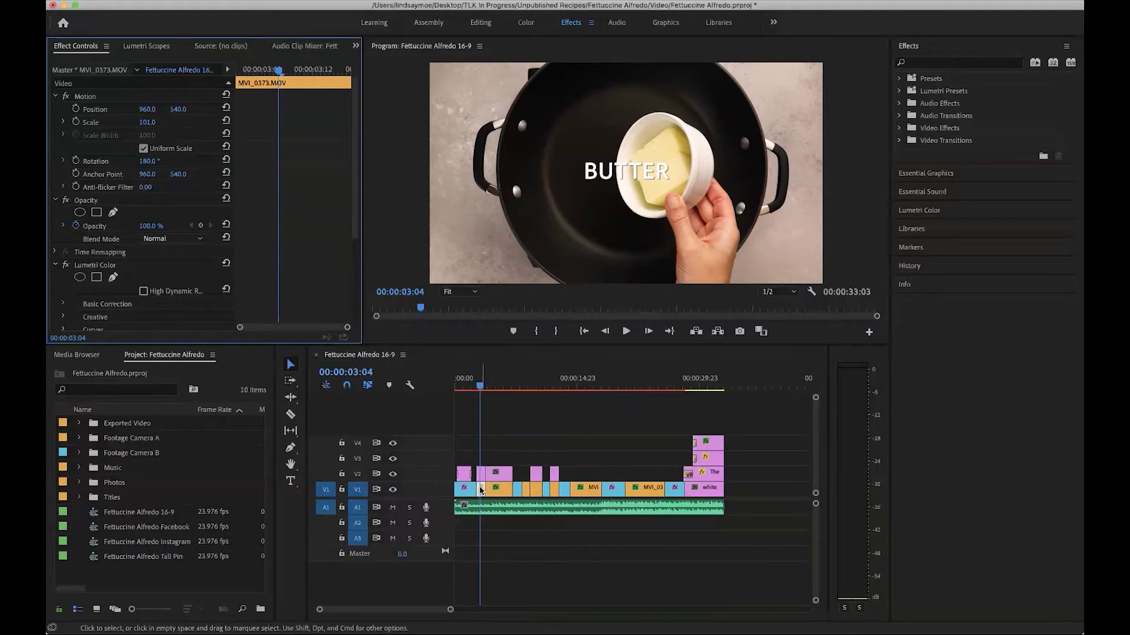
key(=)
key(=)
key(=)
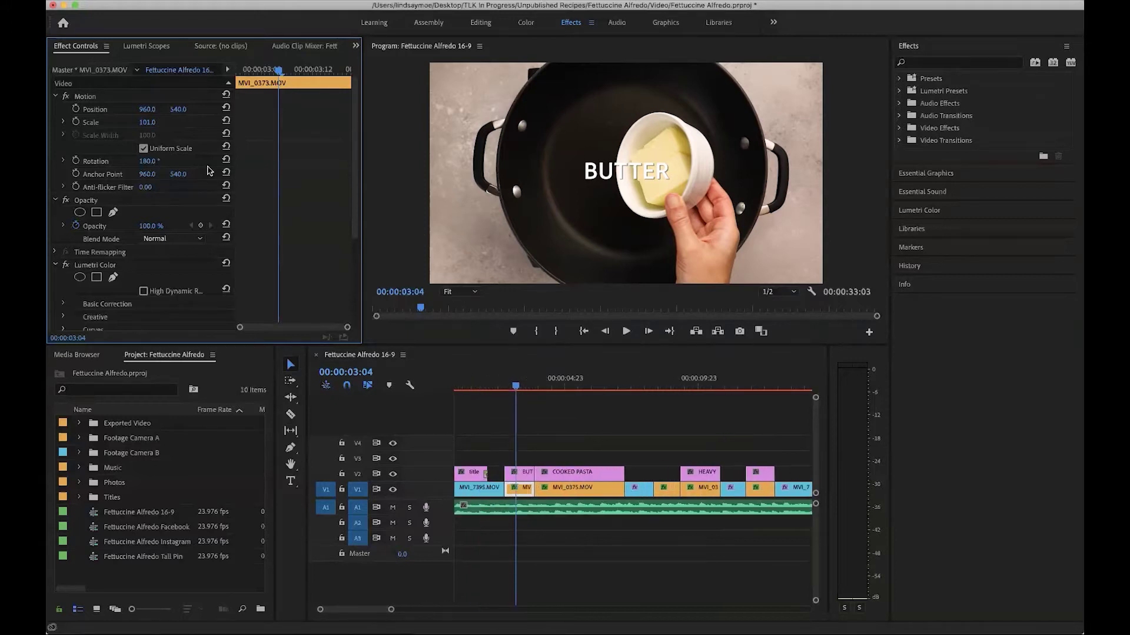
Test the butter clip at Rotation 0°, restore 180°, and return to the Editing workspace
click(144, 162)
text(0)
key(Return)
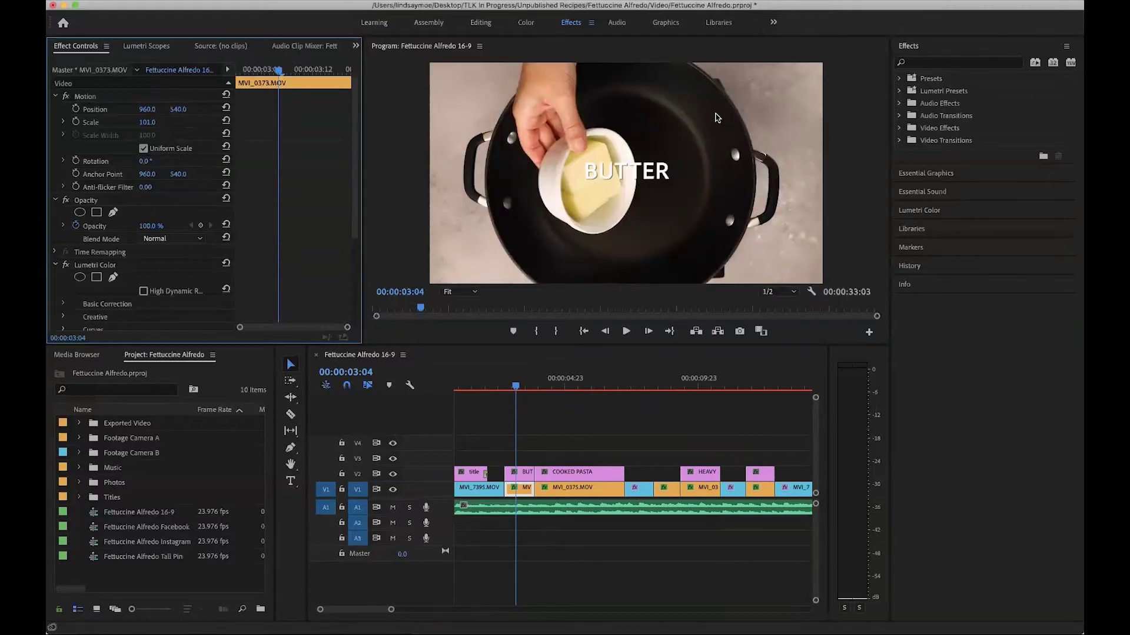
click(144, 161)
text(180)
key(Return)
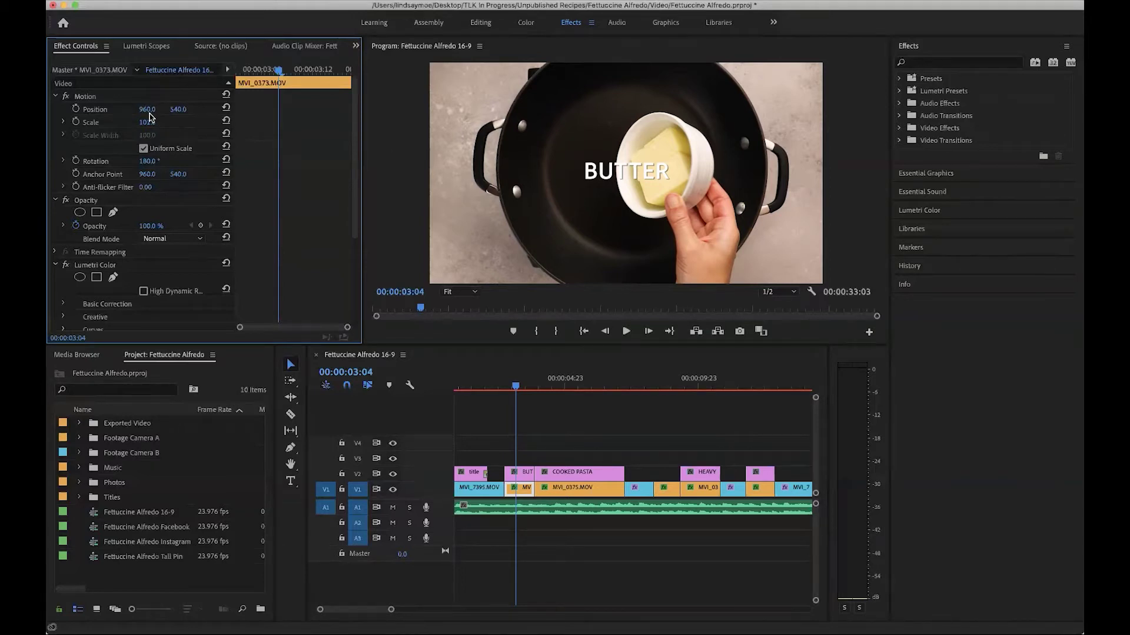
click(479, 24)
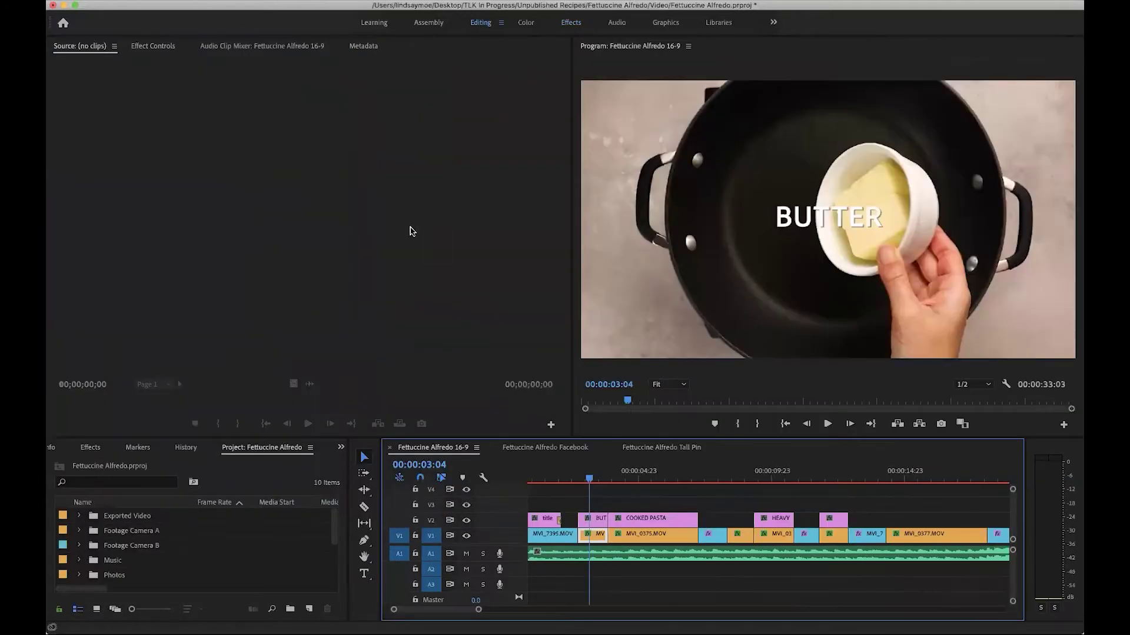
Open the Fettuccine Alfredo Tall Pin sequence and show its Facebook.mp4 clip in the Effects workspace
click(650, 447)
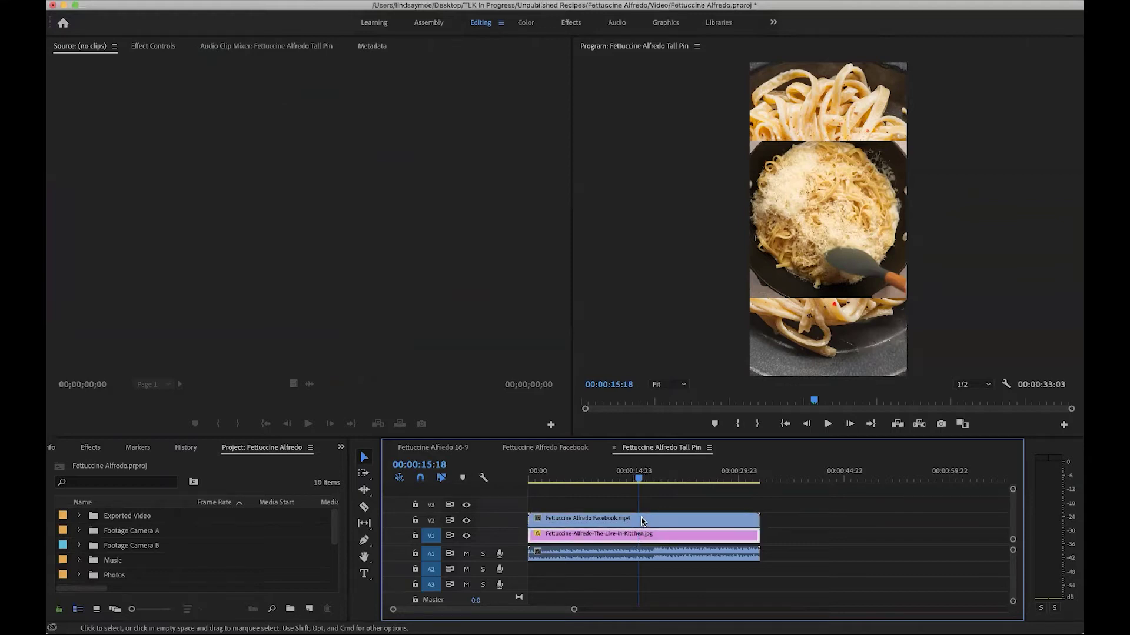
click(570, 22)
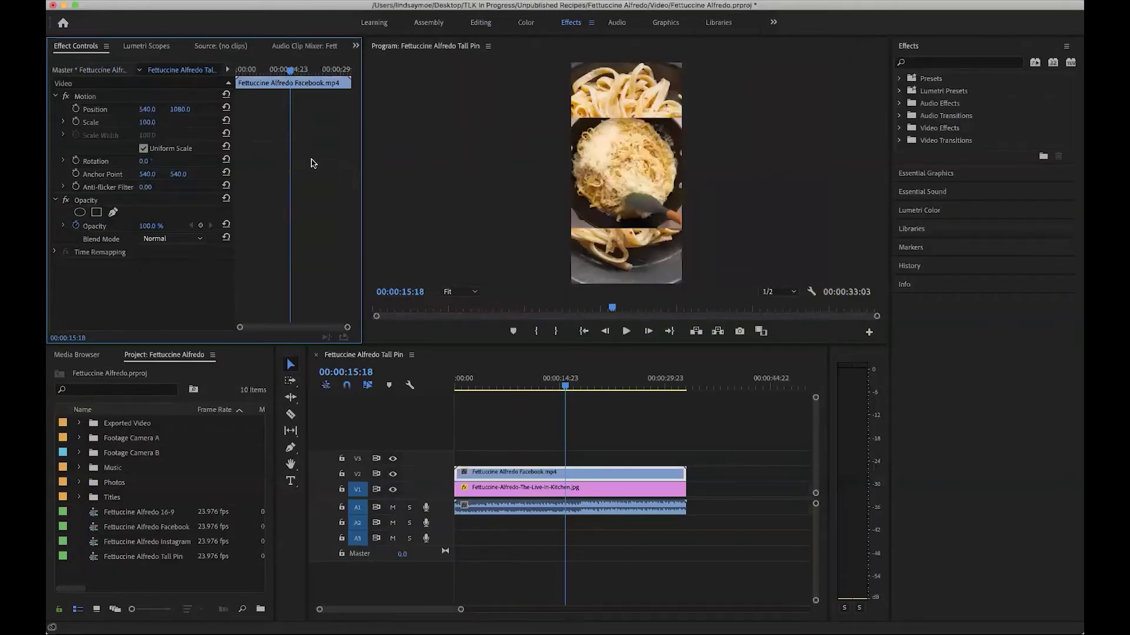
Move the Facebook video into the top half by setting its Position Y to 540
click(183, 108)
text(540)
key(Return)
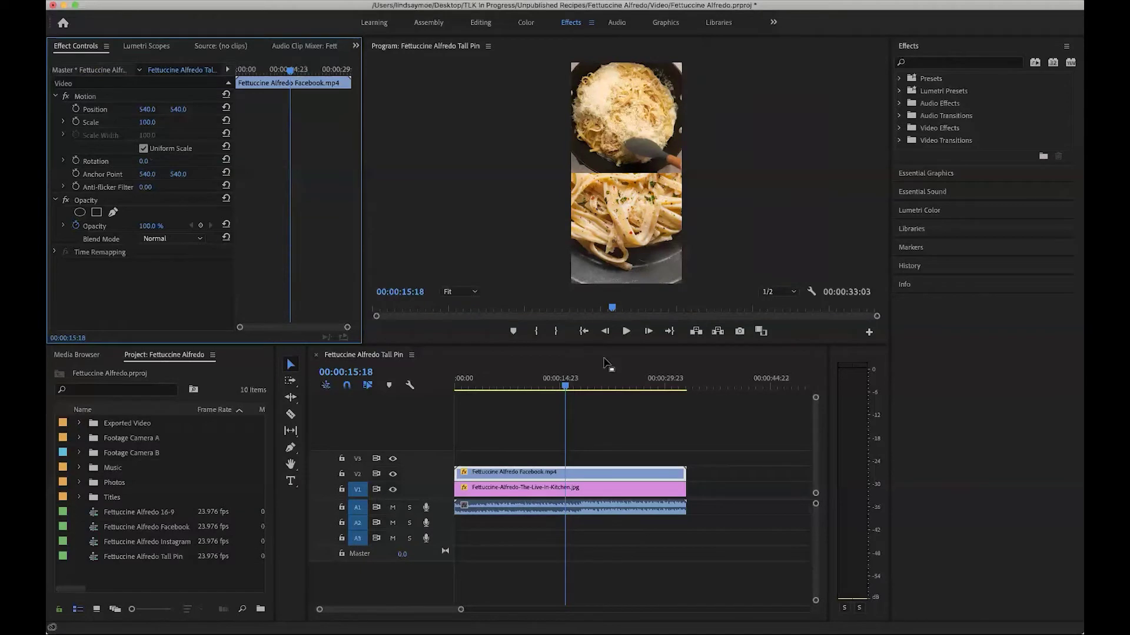
Place the pasta photo in the bottom half at Scale 40 and Position 540, 1393
click(492, 496)
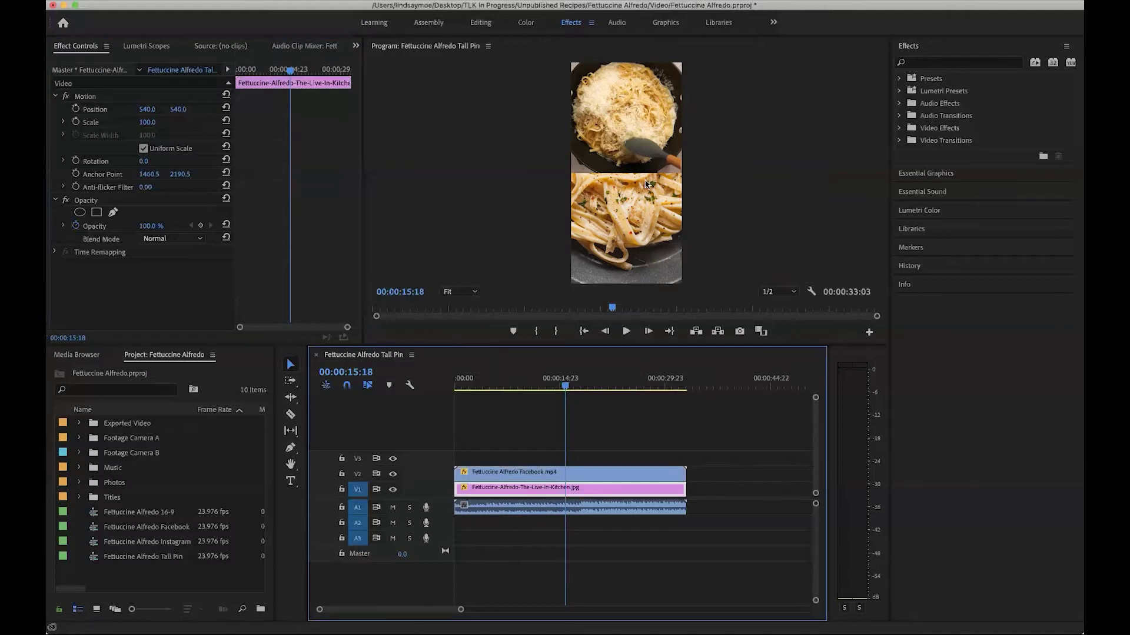
click(146, 123)
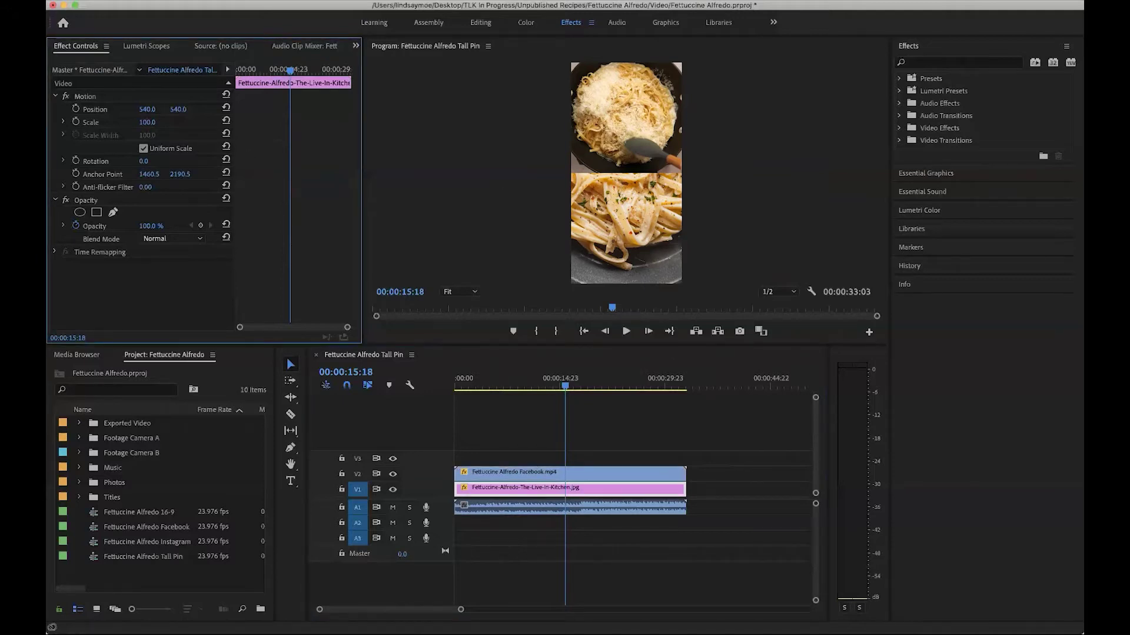
drag(146, 124, 221, 109)
key(super+z)
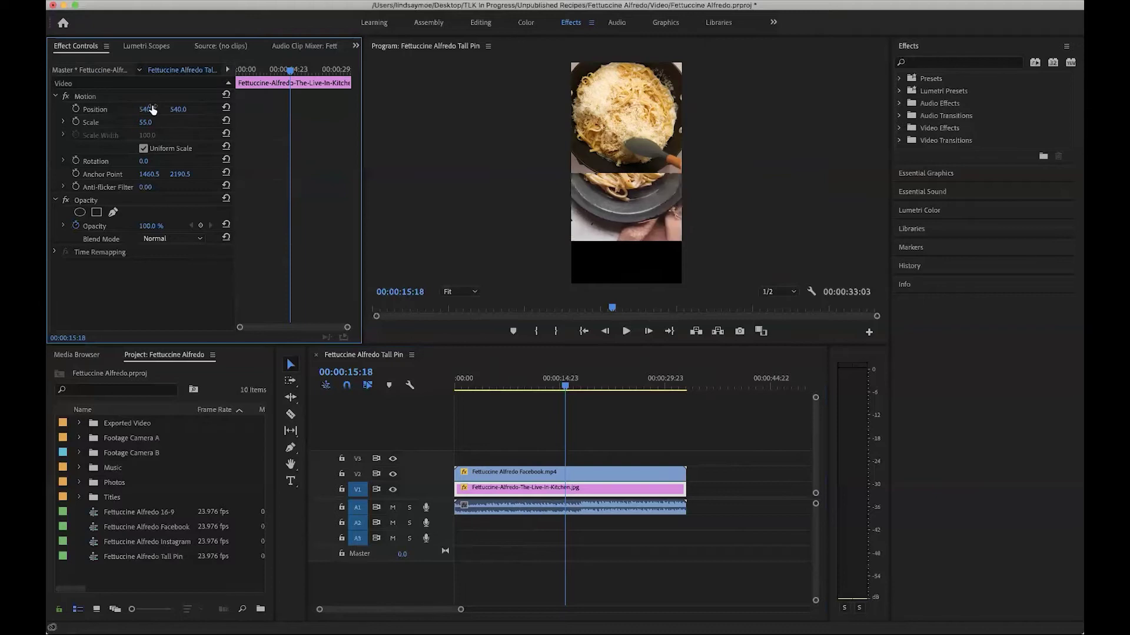
drag(178, 109, 234, 109)
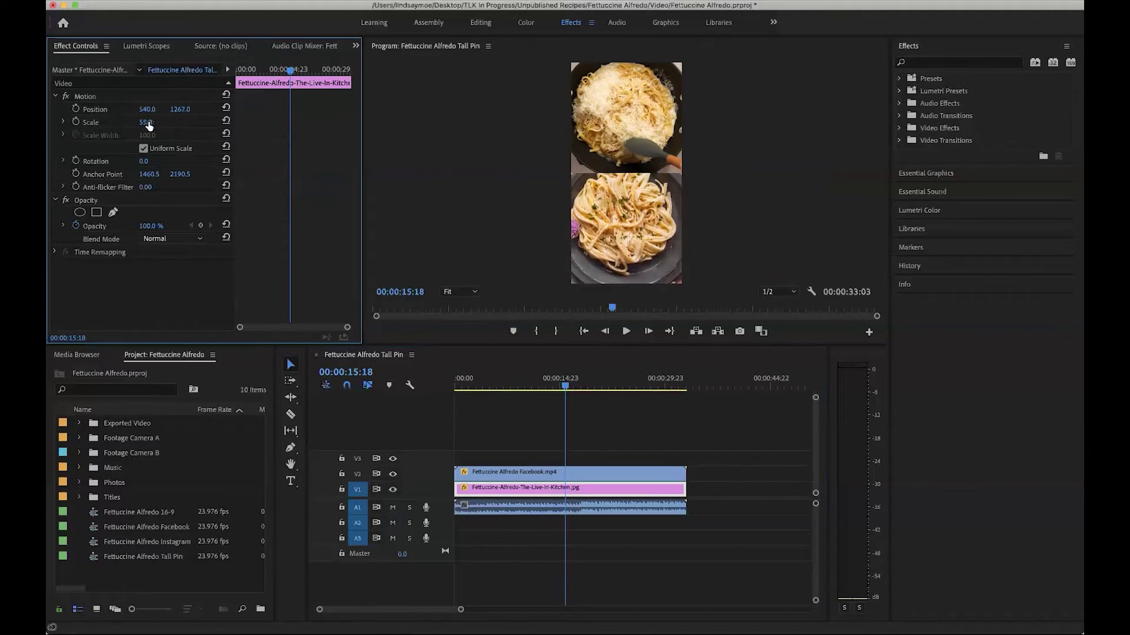
drag(146, 122, 184, 110)
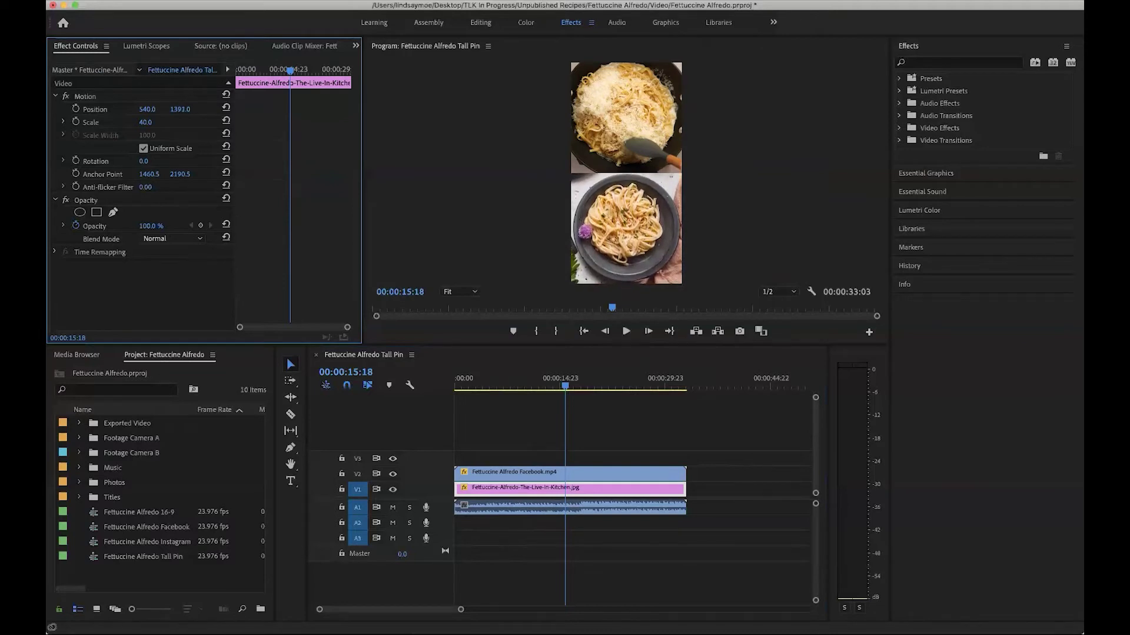
In the Editing workspace, open the 16-9 sequence and select all of its clips
click(475, 17)
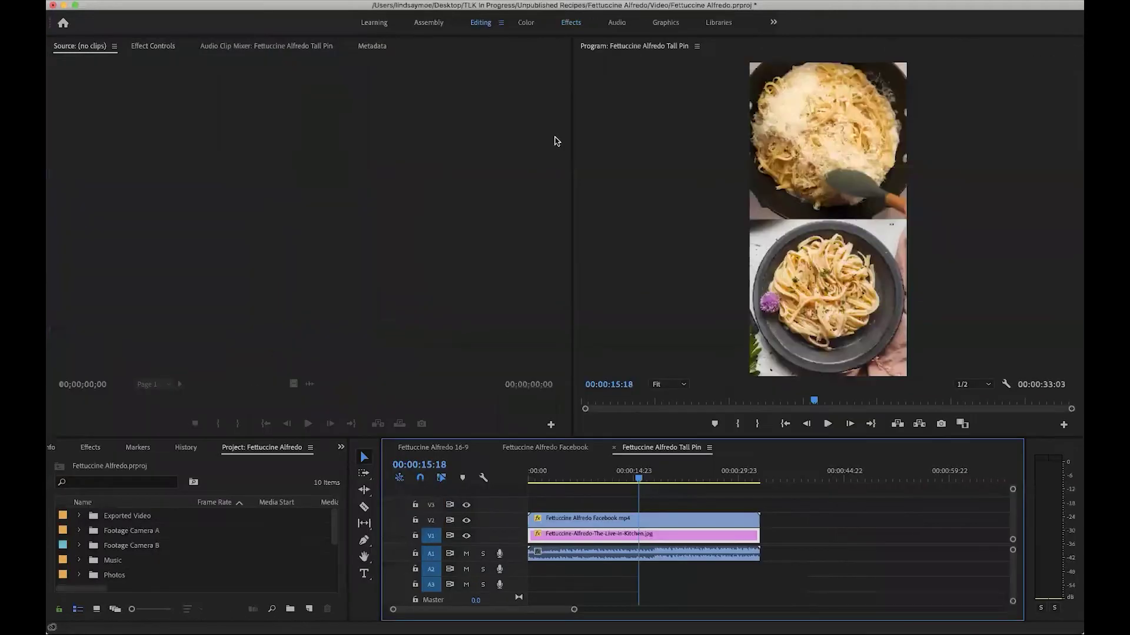
click(443, 450)
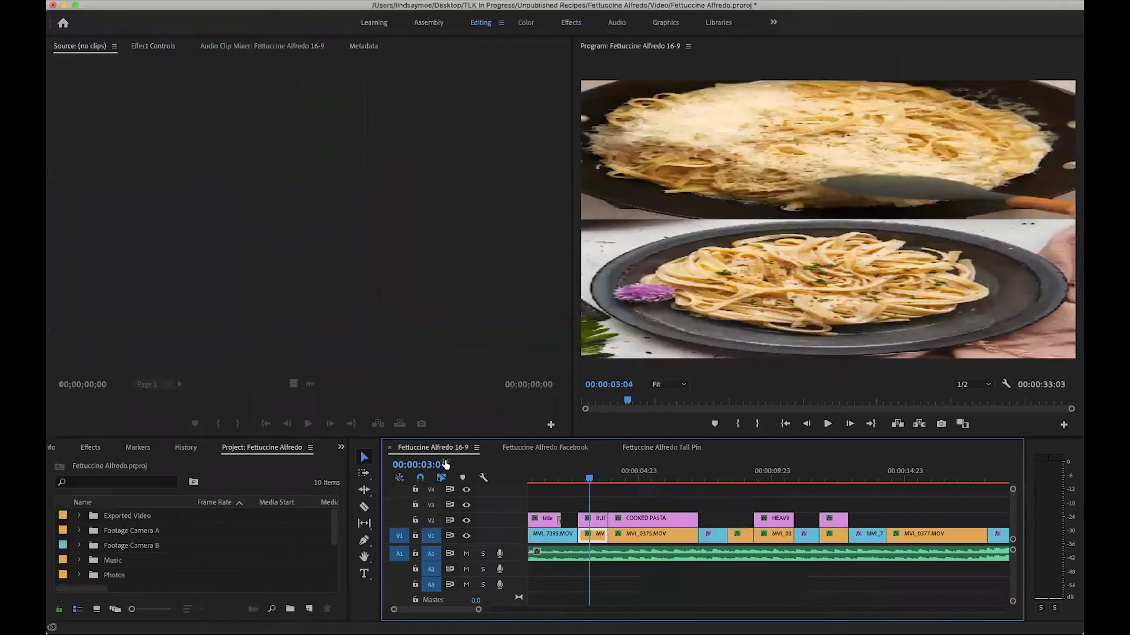
scroll(591, 511, down, 2)
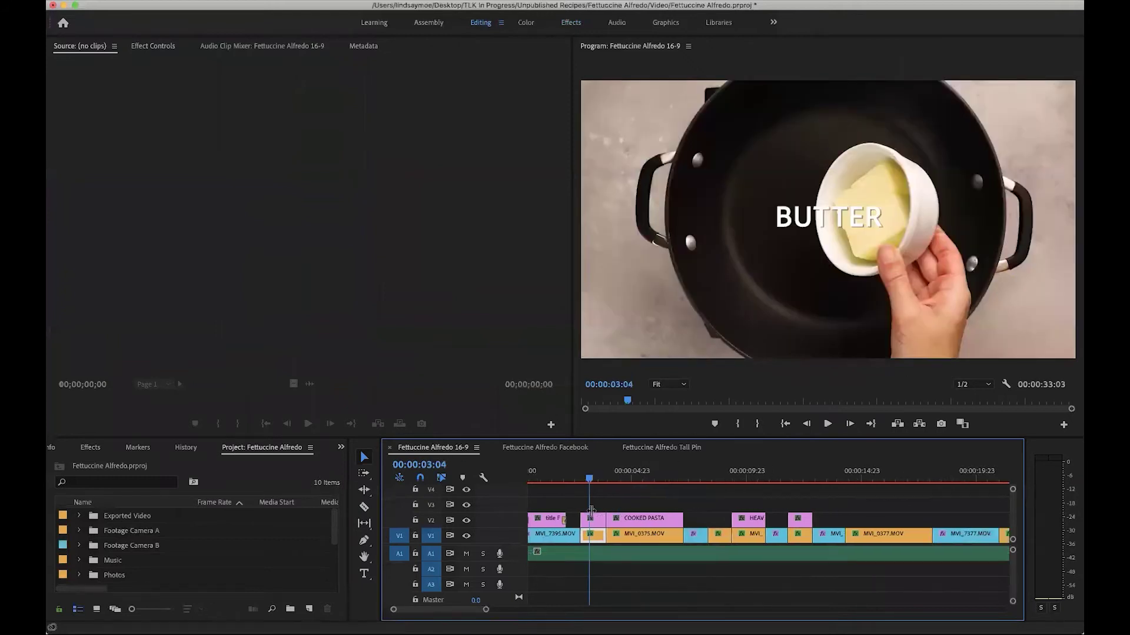
scroll(572, 532, down, 3)
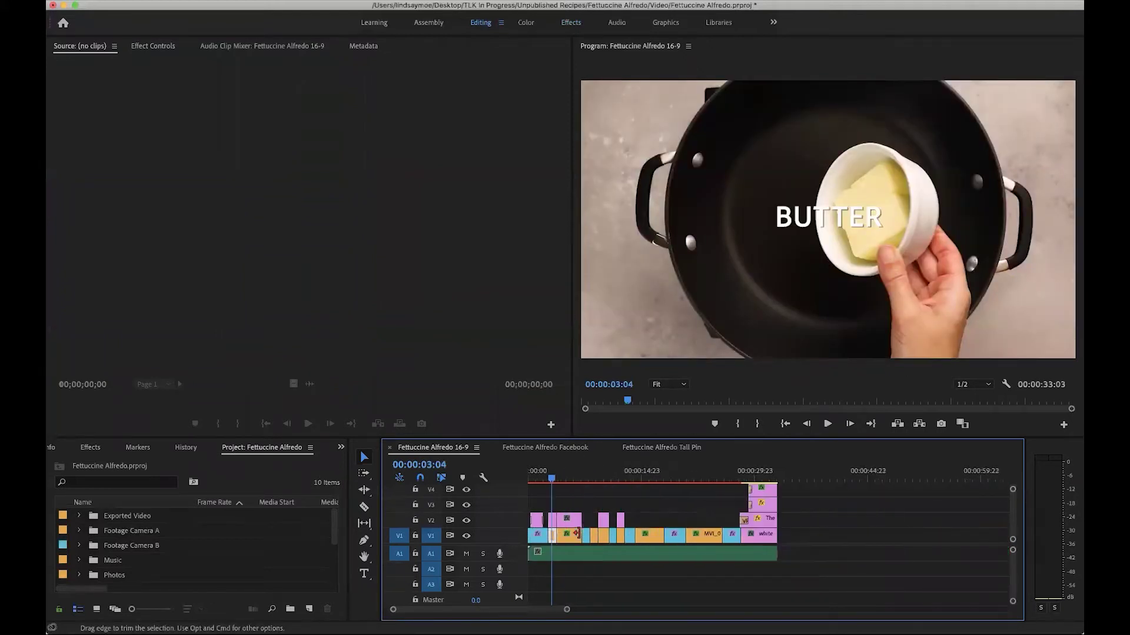
drag(785, 570, 500, 470)
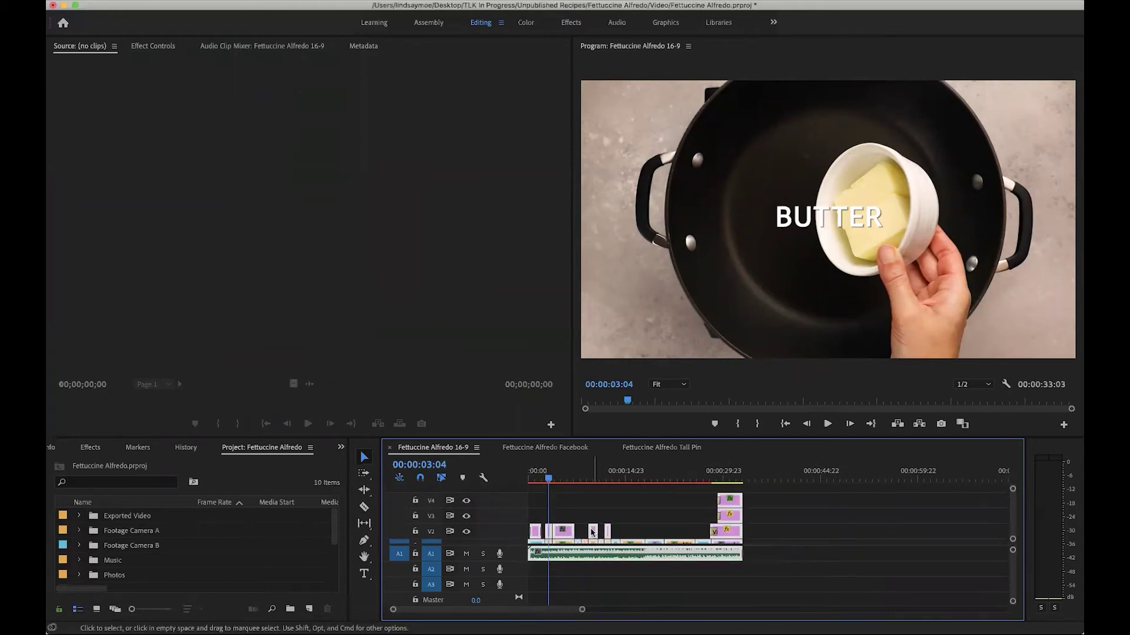
Open the Facebook sequence, preview near its end, and show MVI_7395.MOV in the Effects workspace
click(542, 448)
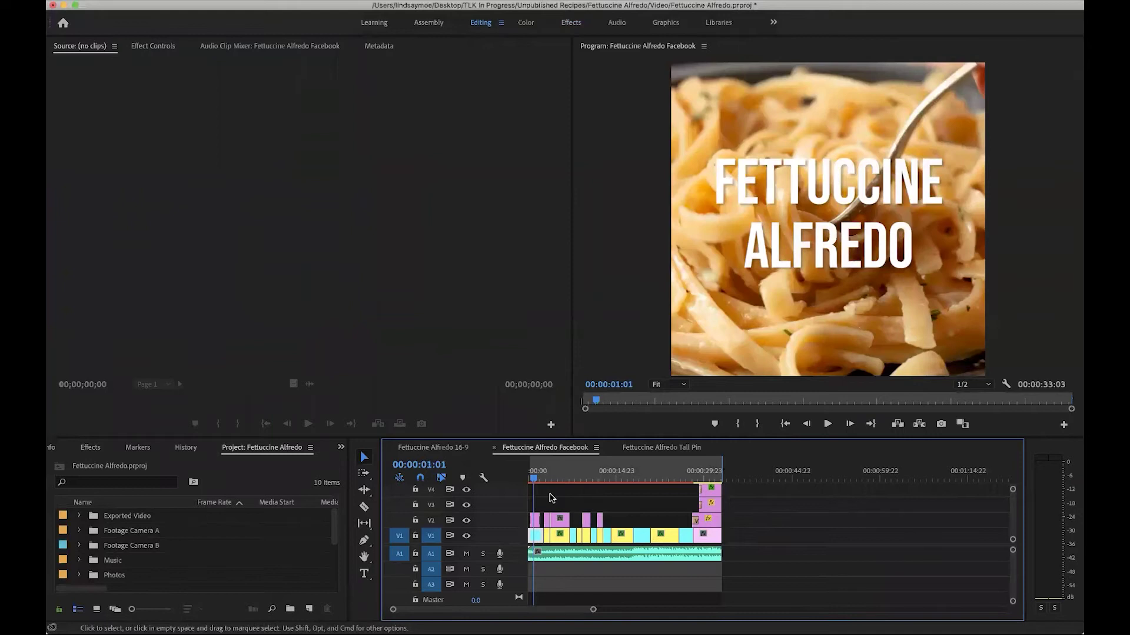
drag(533, 479, 680, 465)
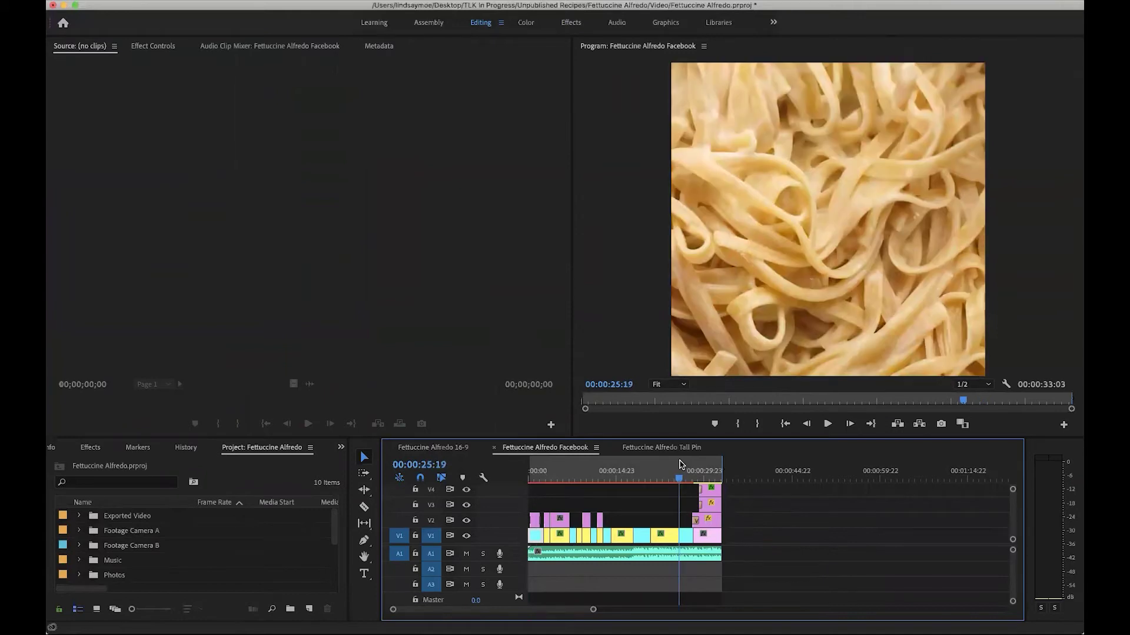
key(space)
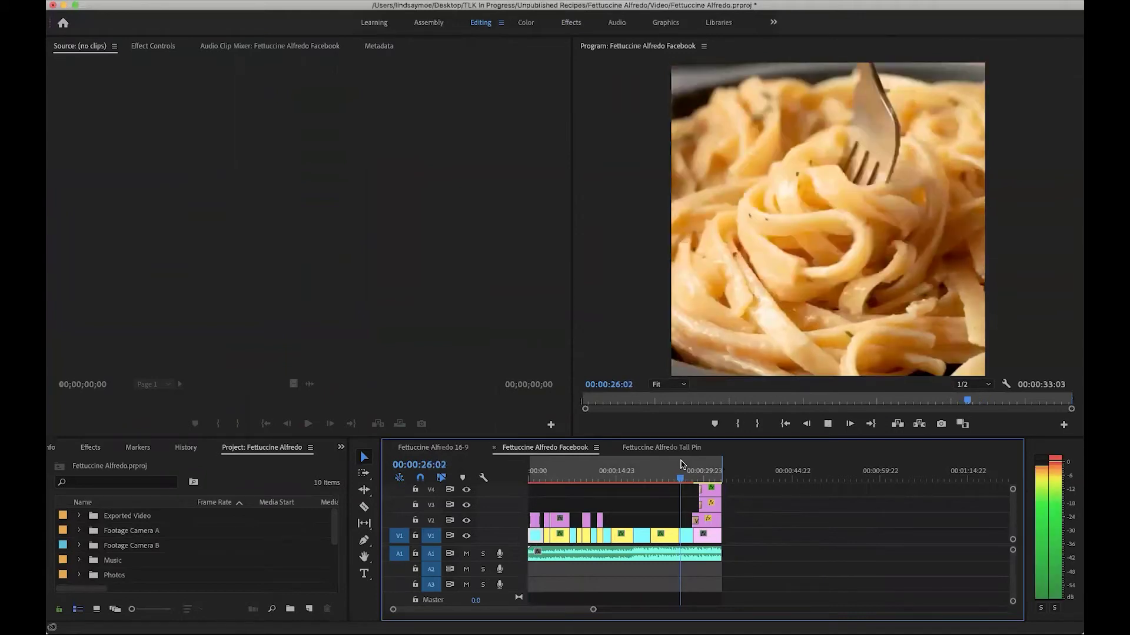
key(space)
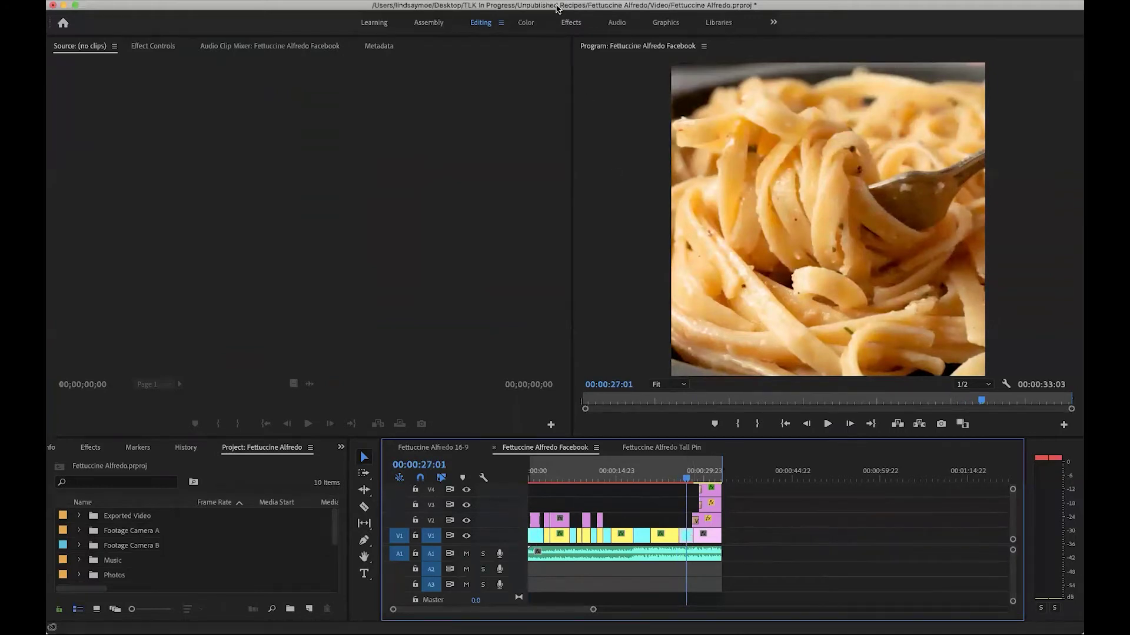
click(569, 22)
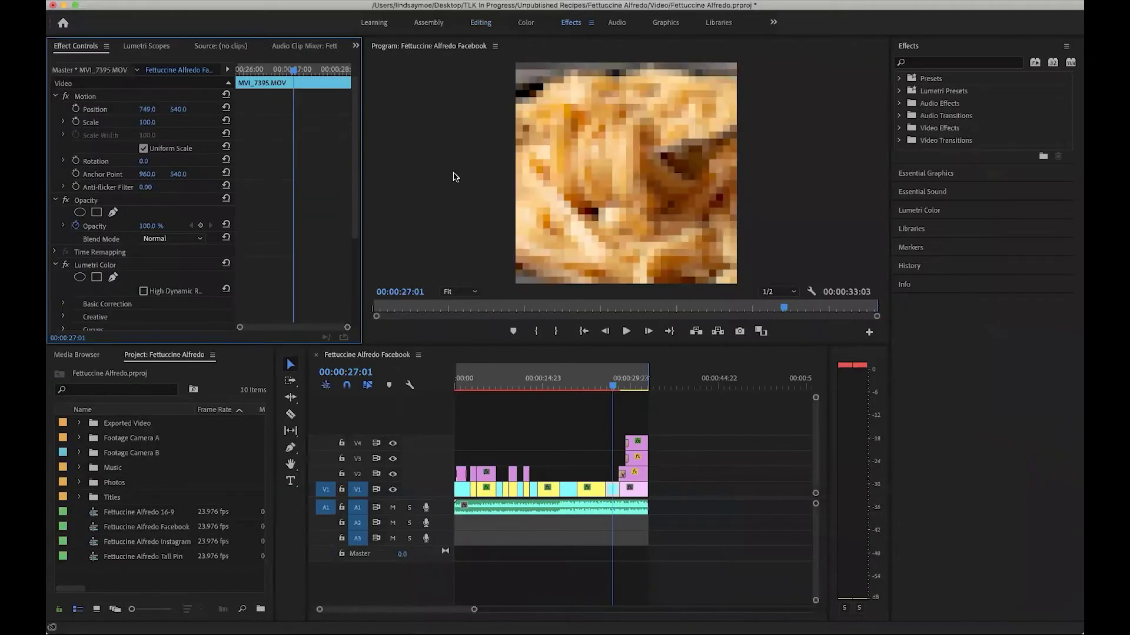
Set the MVI_7395.MOV clip's Position X to 540 and preview the shot around 26:15
click(147, 109)
text(540)
key(Return)
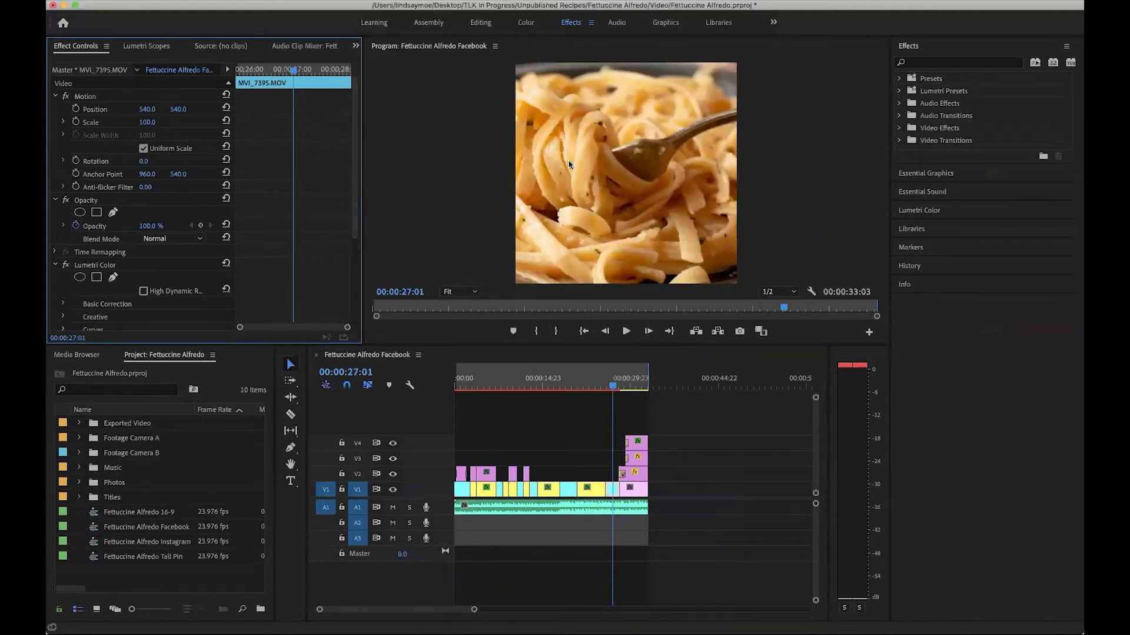
click(609, 388)
drag(609, 388, 608, 388)
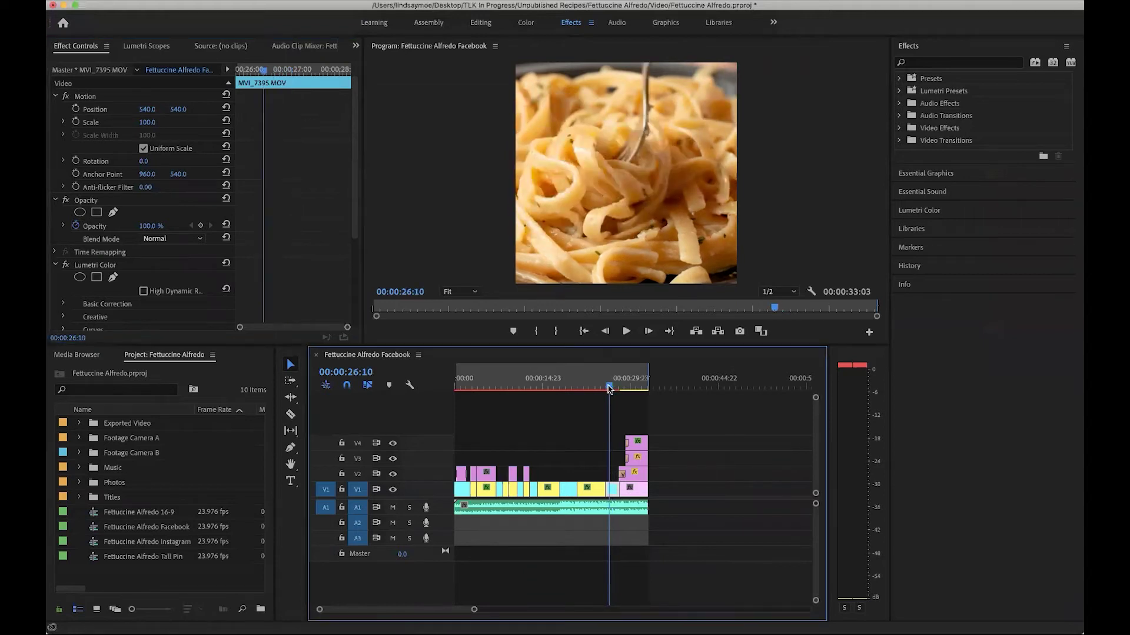
key(space)
key(space)
drag(616, 390, 610, 389)
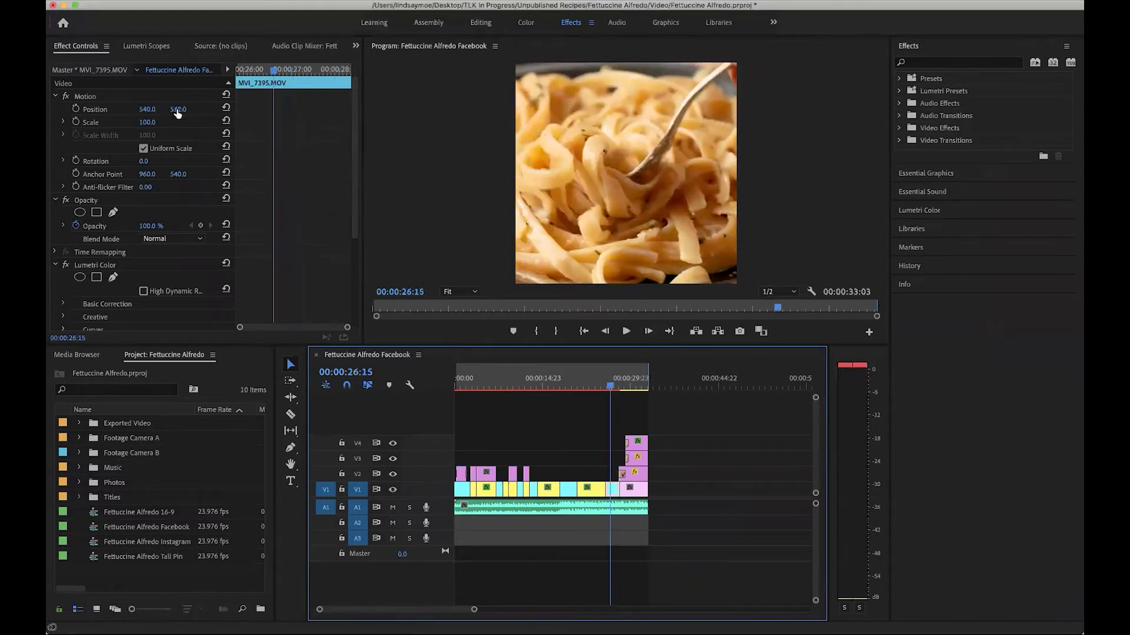
Raise the clip's Position X to 743 and play back to check the framing
click(178, 111)
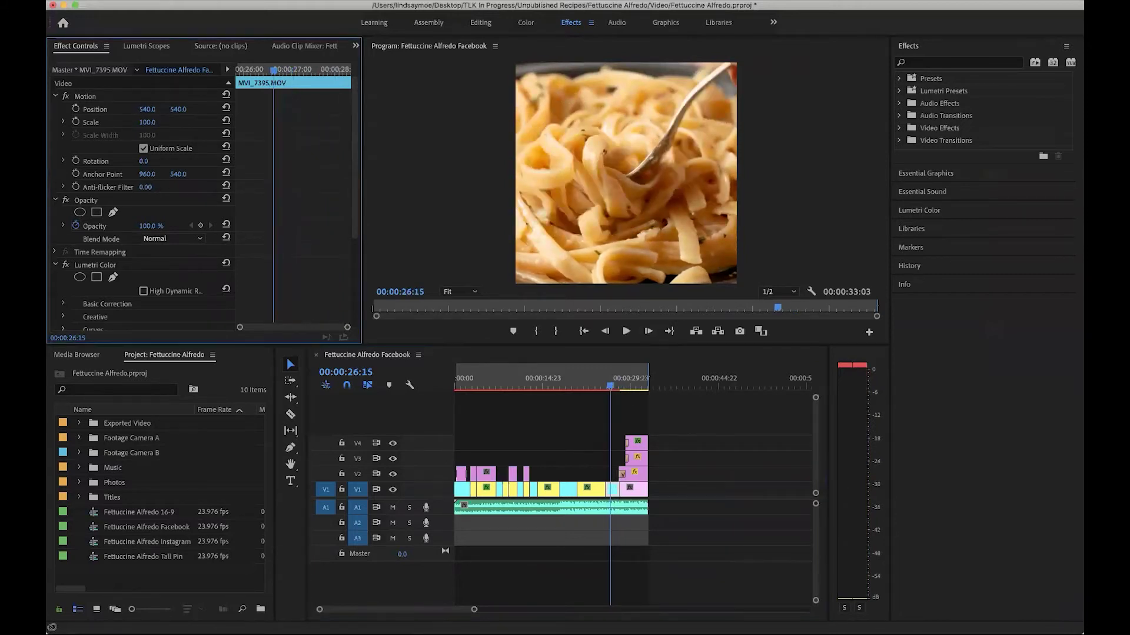
drag(147, 109, 271, 109)
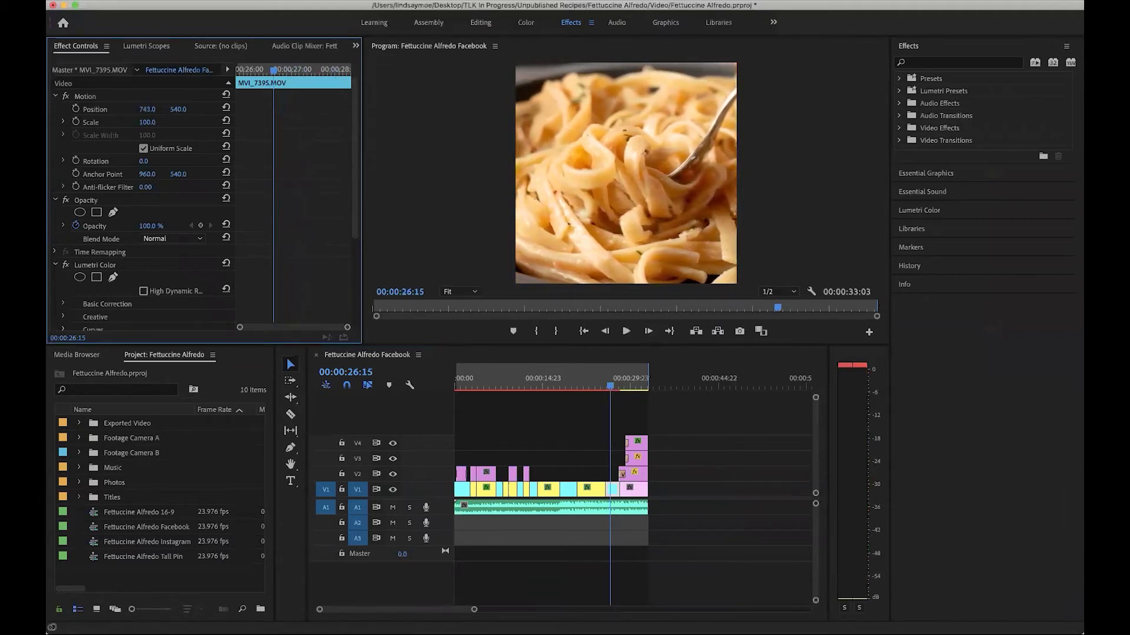
click(608, 386)
key(space)
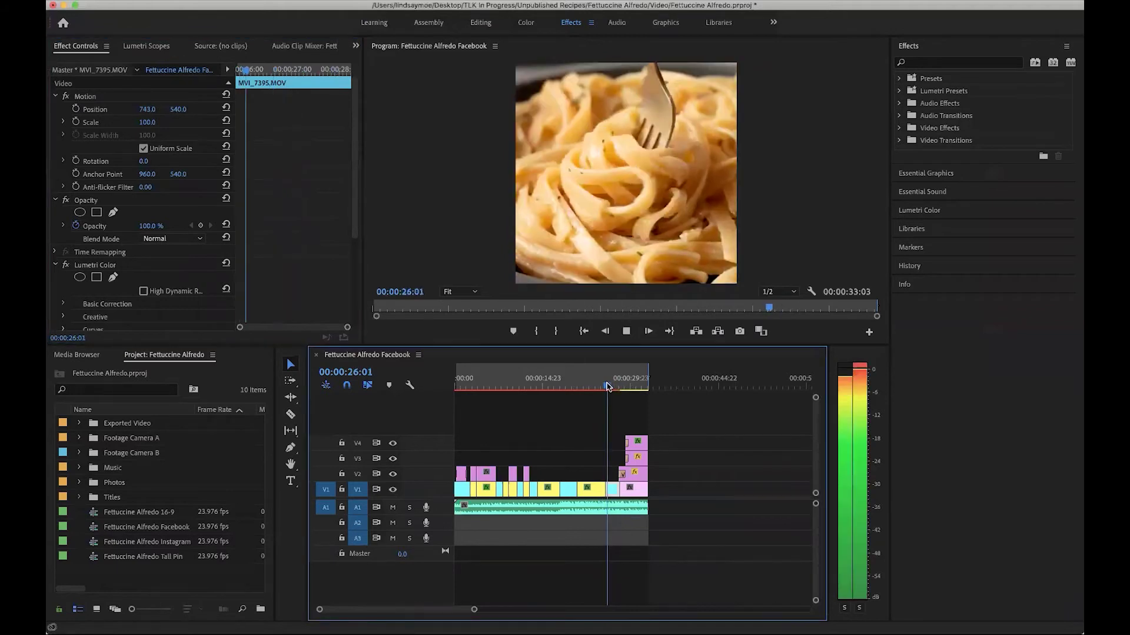
key(space)
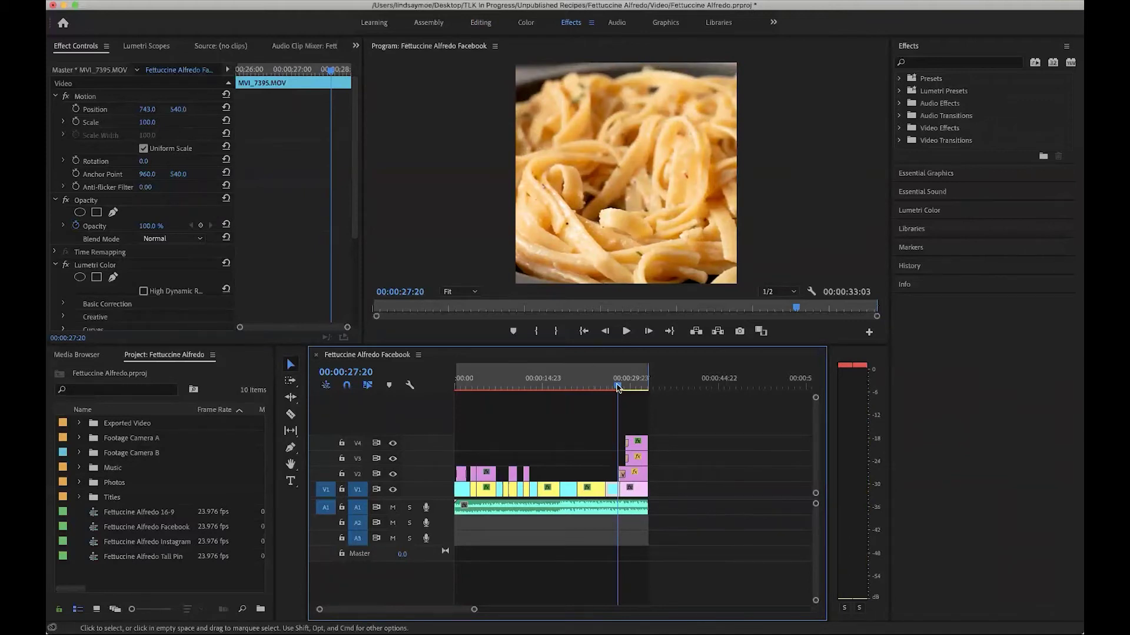
drag(618, 387, 541, 394)
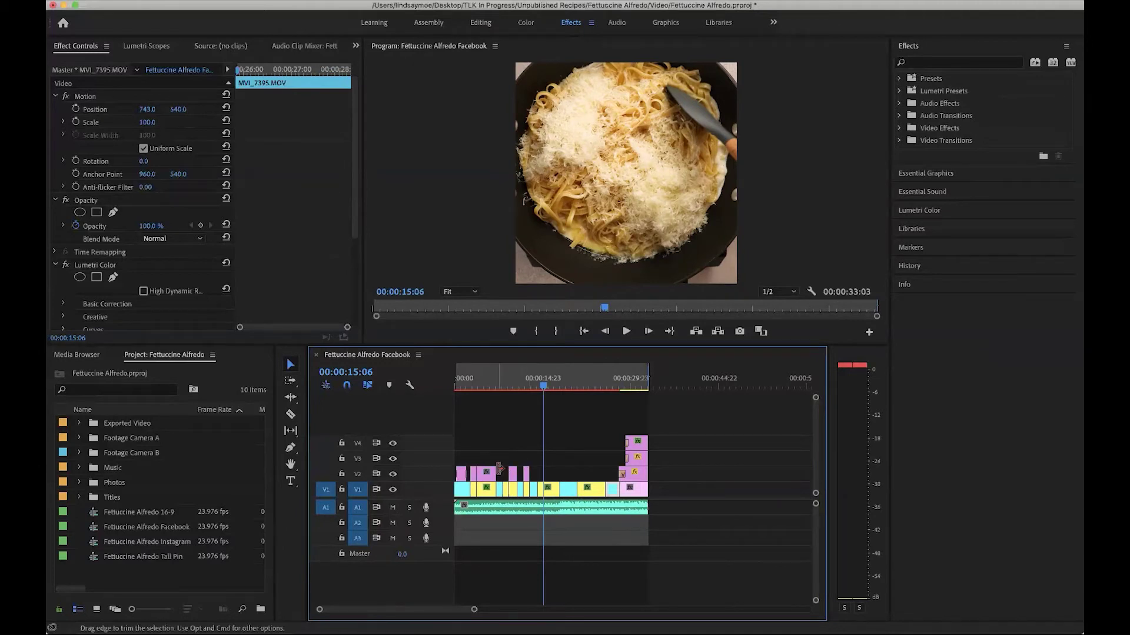
Select MVI_0377.MOV and set a starting Scale keyframe of 100 at its first frame
key(=)
key(=)
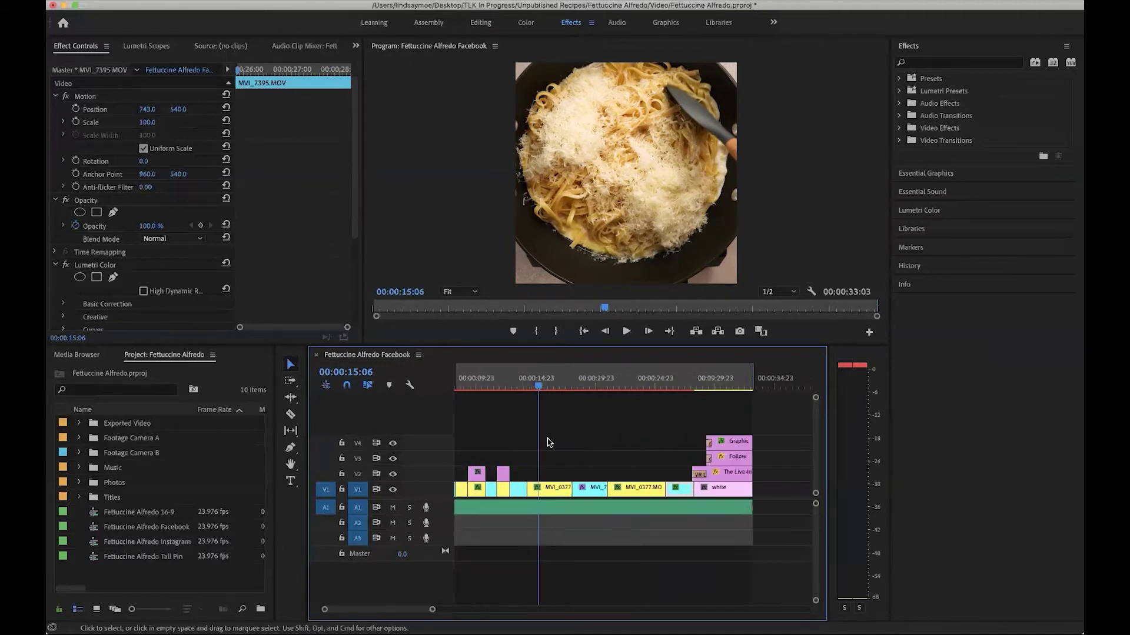
mouse_move(528, 389)
mouse_down()
mouse_move(517, 386)
mouse_move(572, 385)
mouse_move(539, 386)
mouse_up()
click(540, 490)
key(Up)
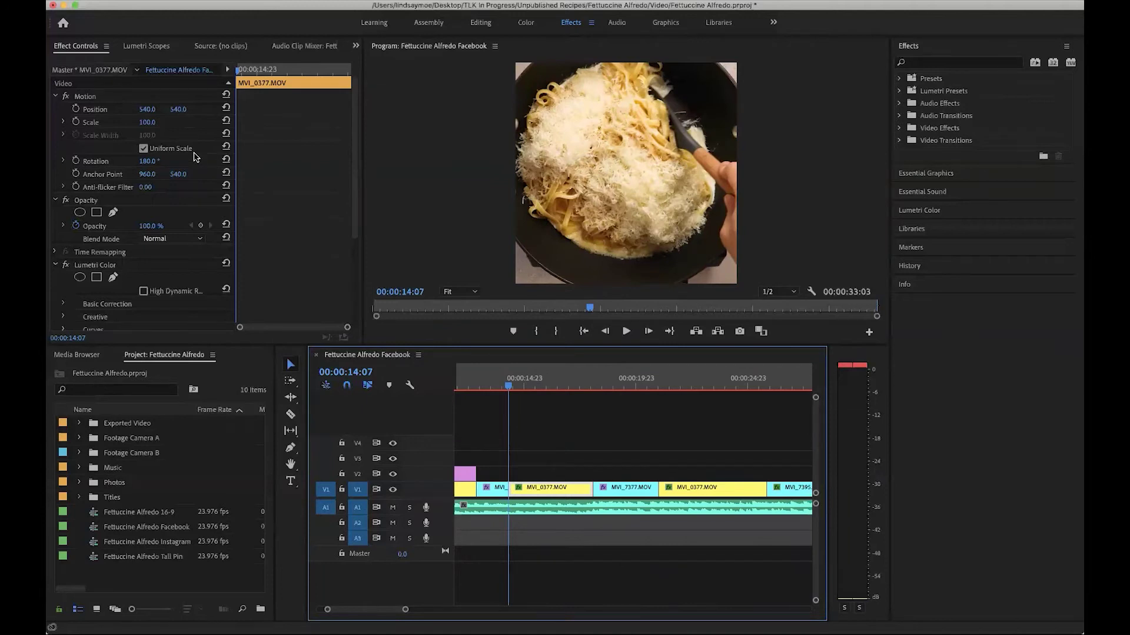
click(76, 122)
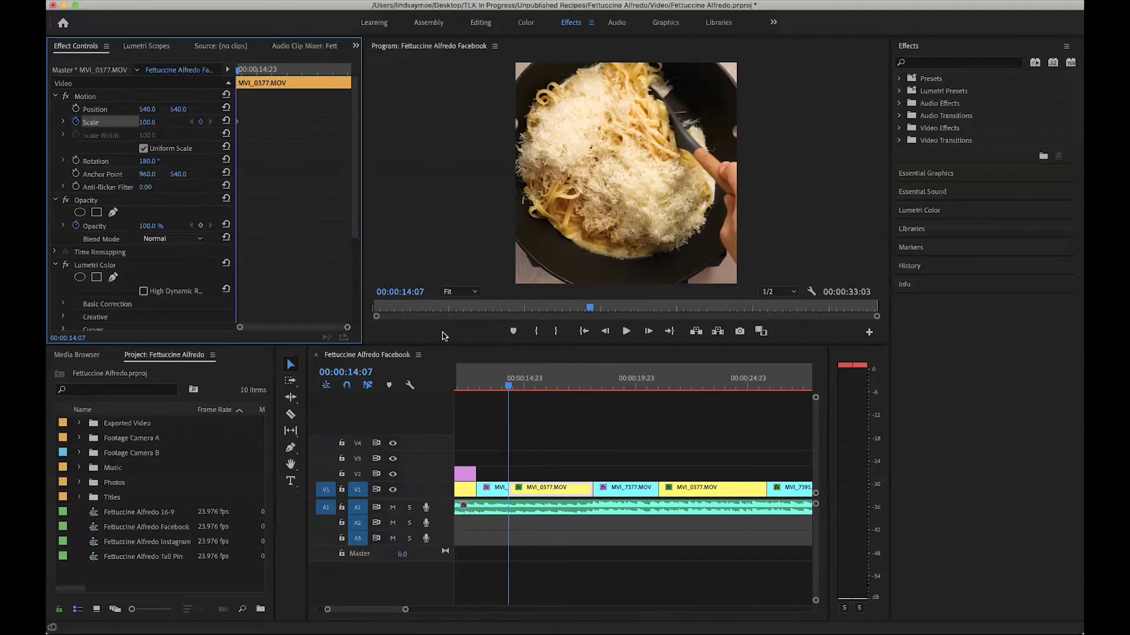
Add an end Scale keyframe of 105 on the clip's last frame and preview the zoom
click(508, 387)
key(Down)
key(Left)
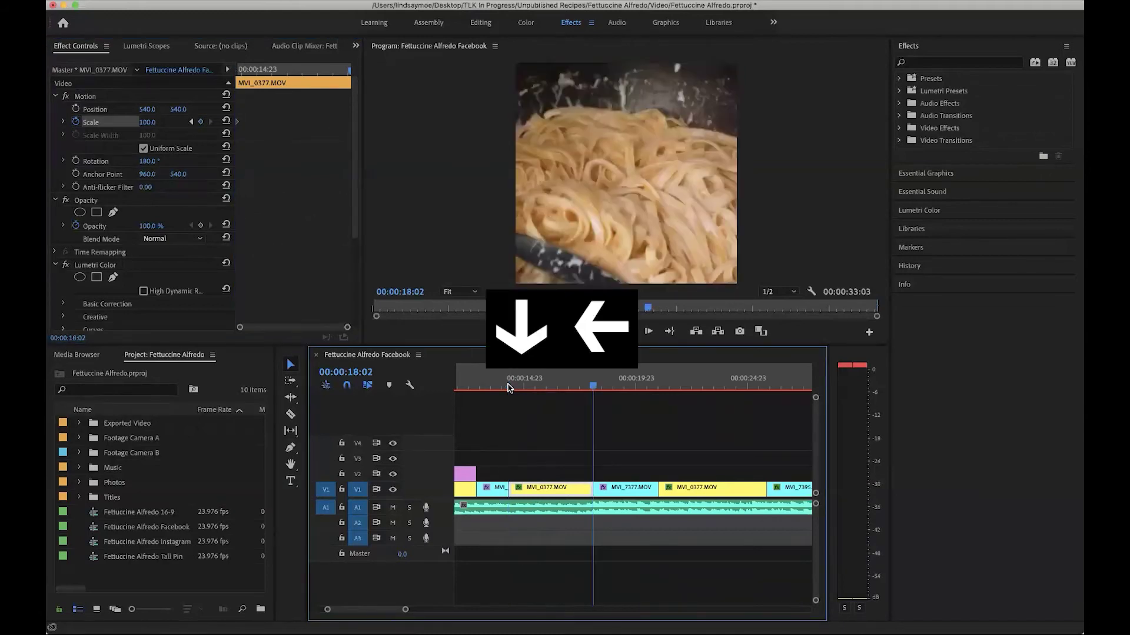
key(Left)
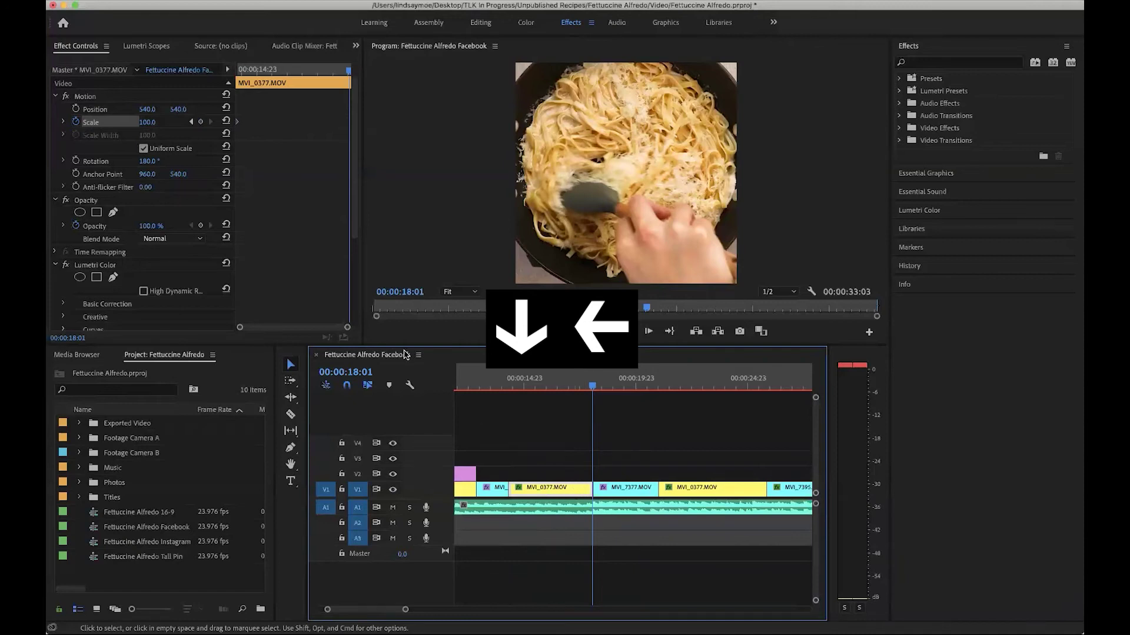
click(155, 121)
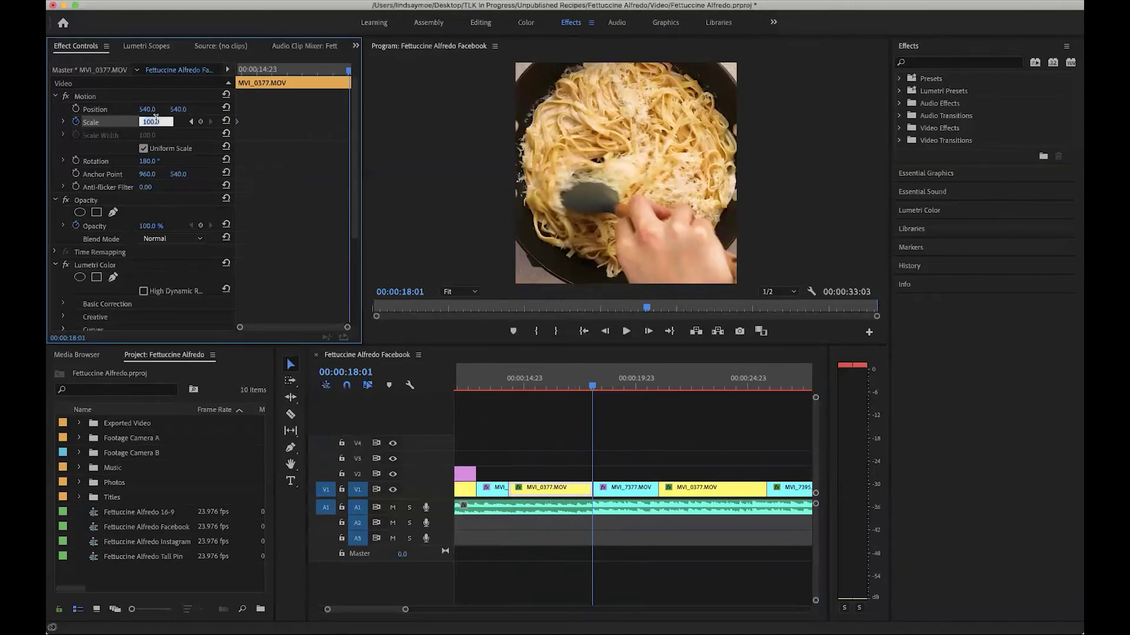
text(105)
key(Return)
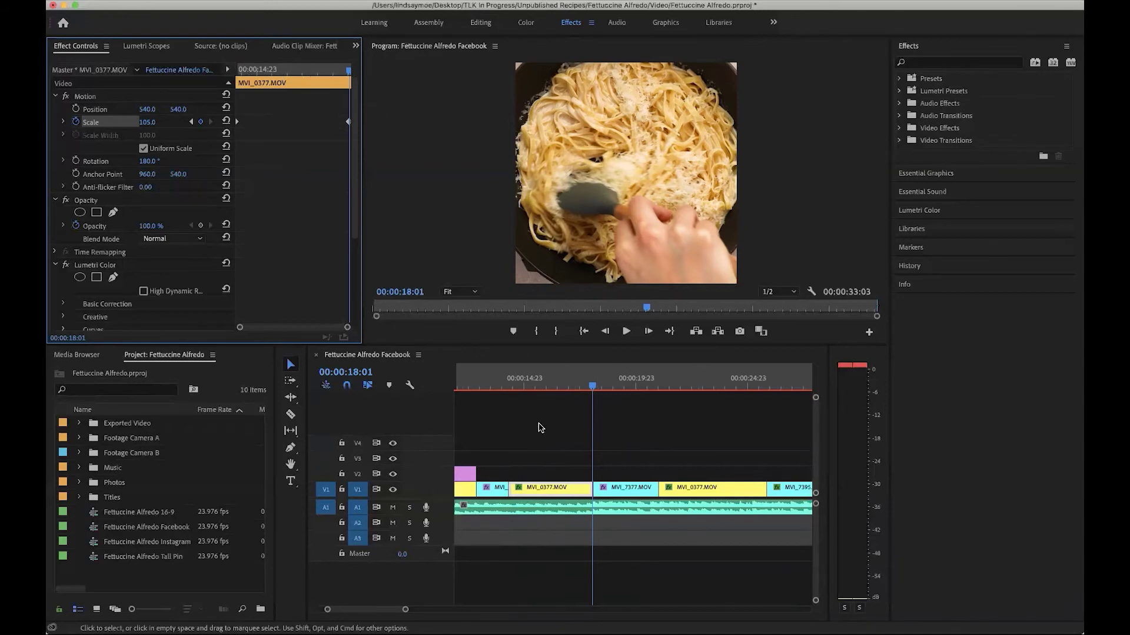
click(509, 385)
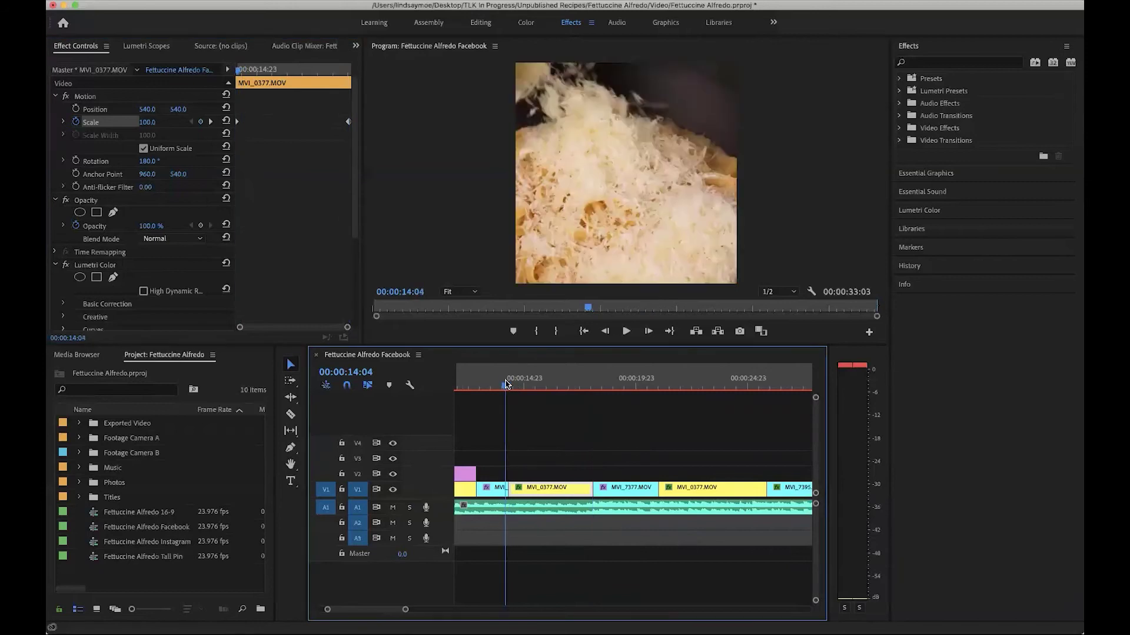
key(space)
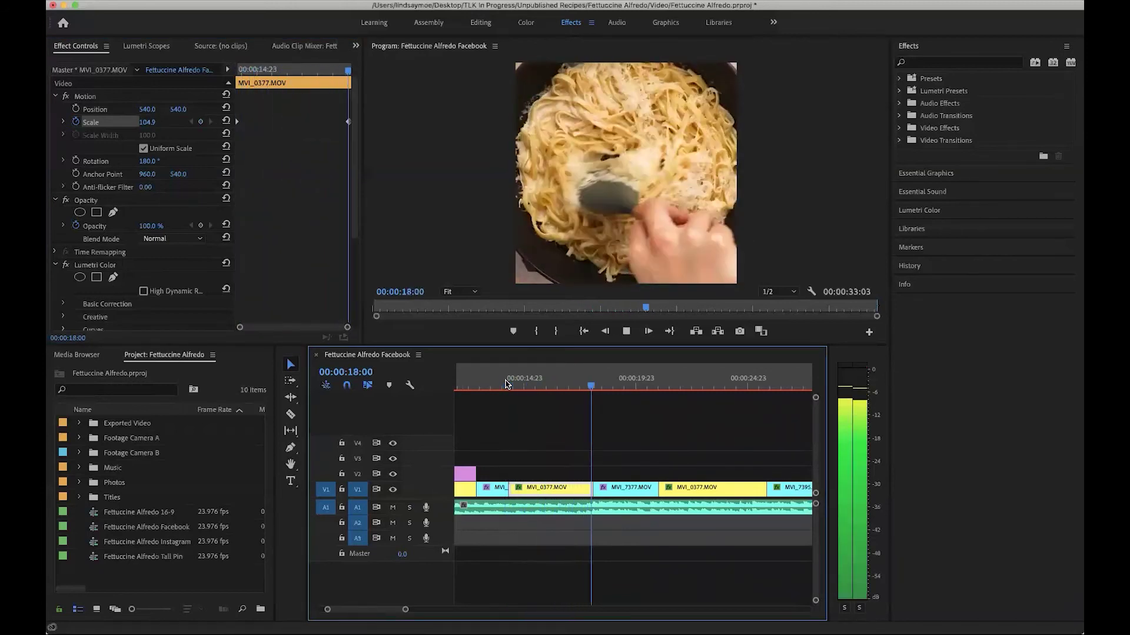
key(space)
Raise the end keyframe's Scale to 110 at 18:01 and play back the stronger zoom
click(588, 384)
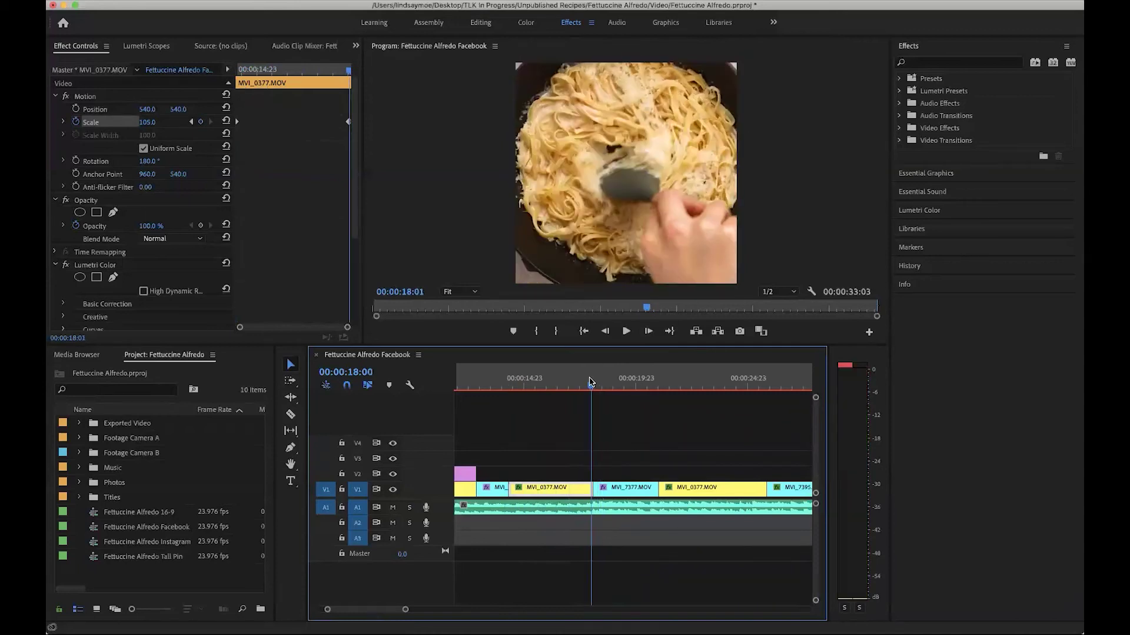
drag(591, 382, 579, 383)
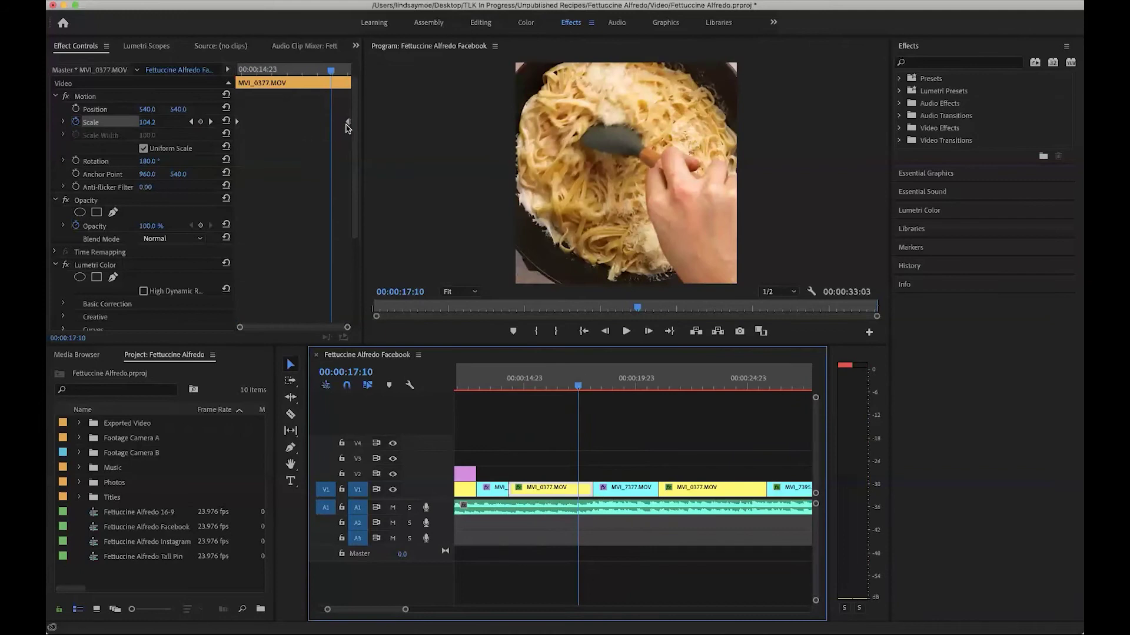
click(350, 124)
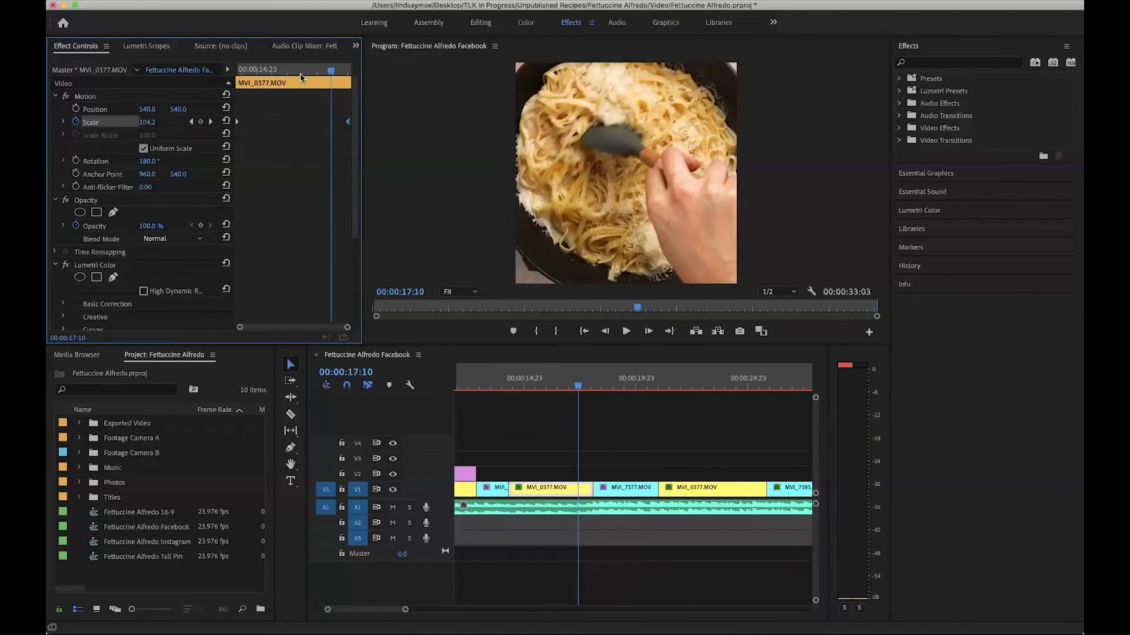
drag(333, 72, 348, 71)
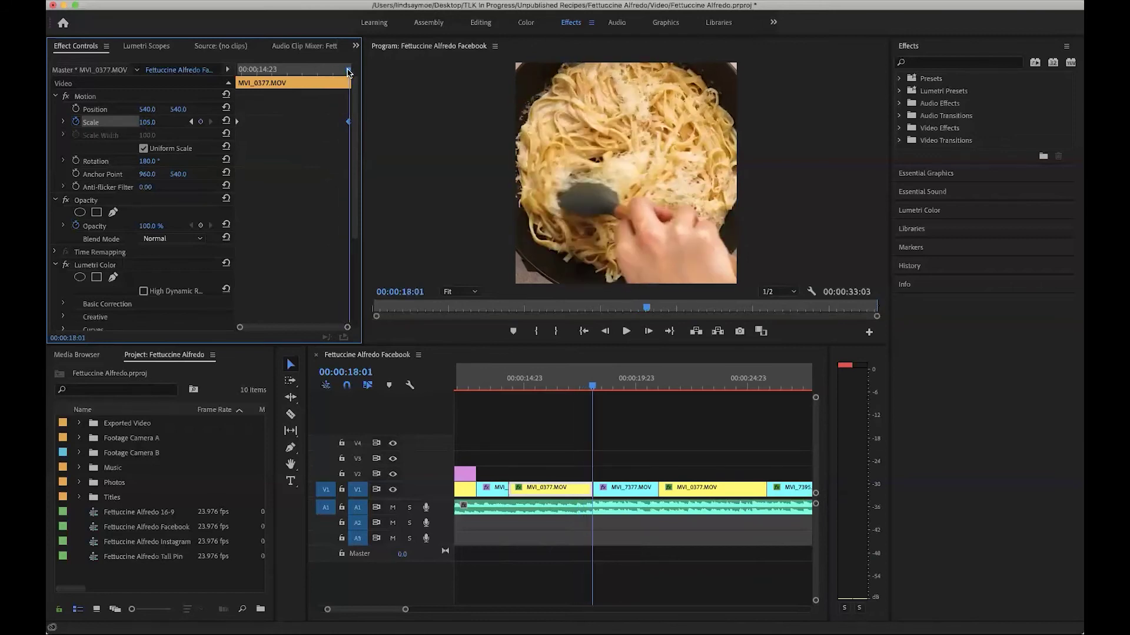
drag(348, 72, 348, 72)
click(150, 122)
key(Return)
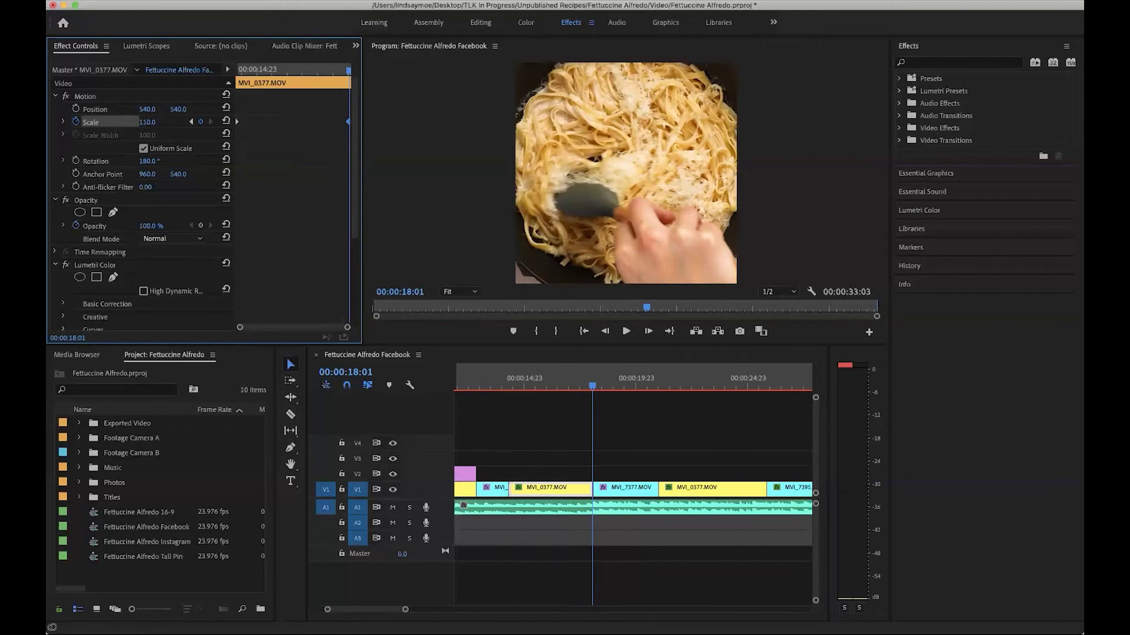
drag(533, 385, 507, 385)
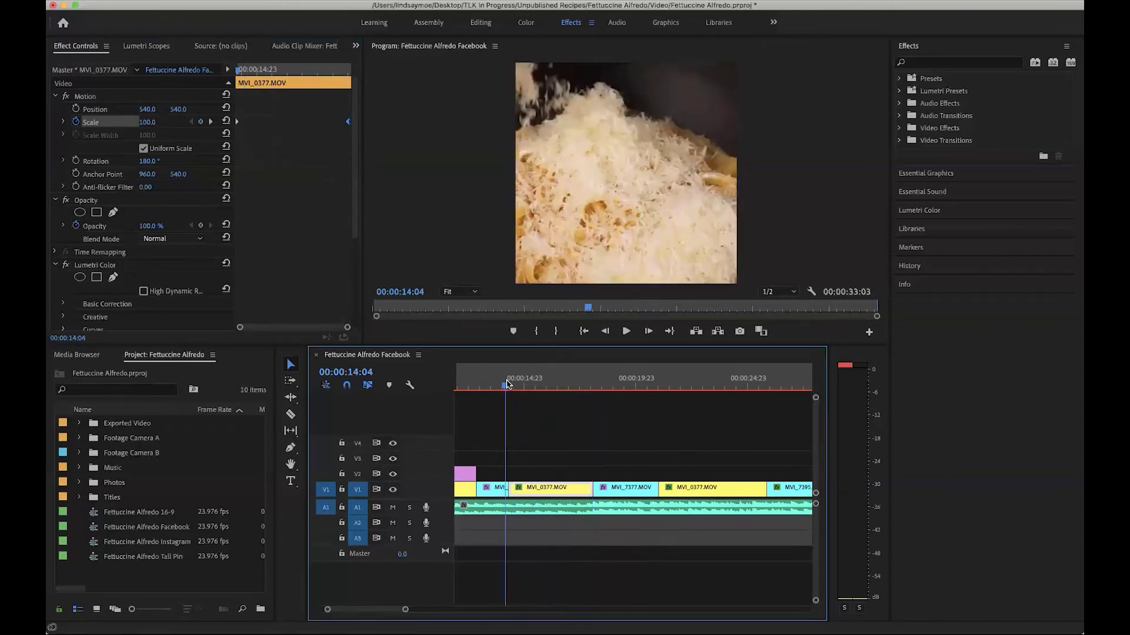
key(space)
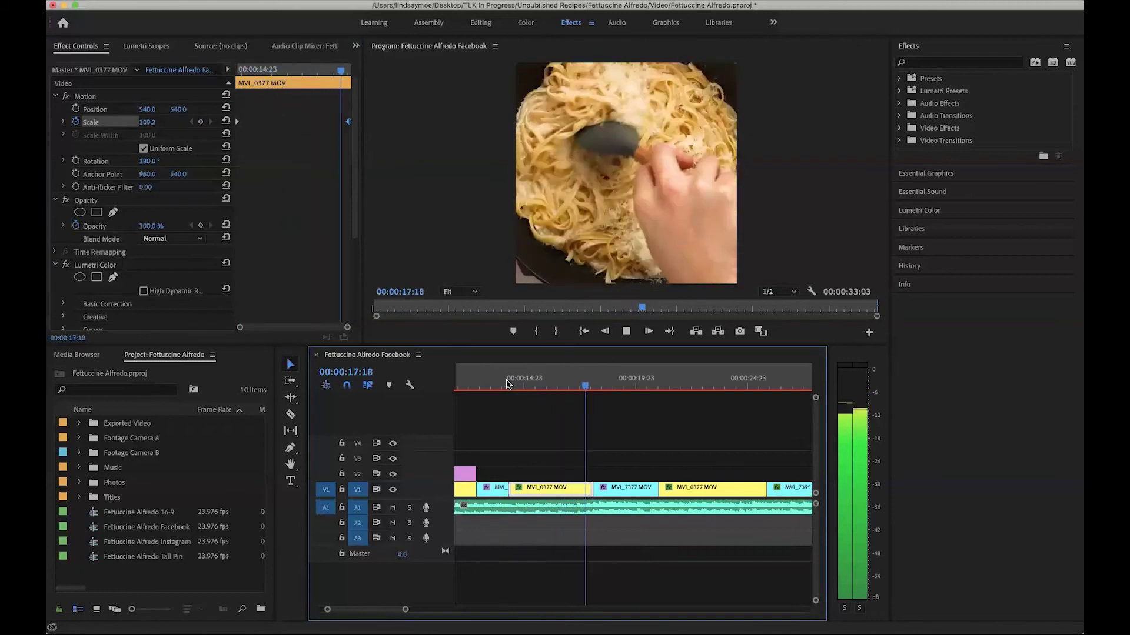
key(space)
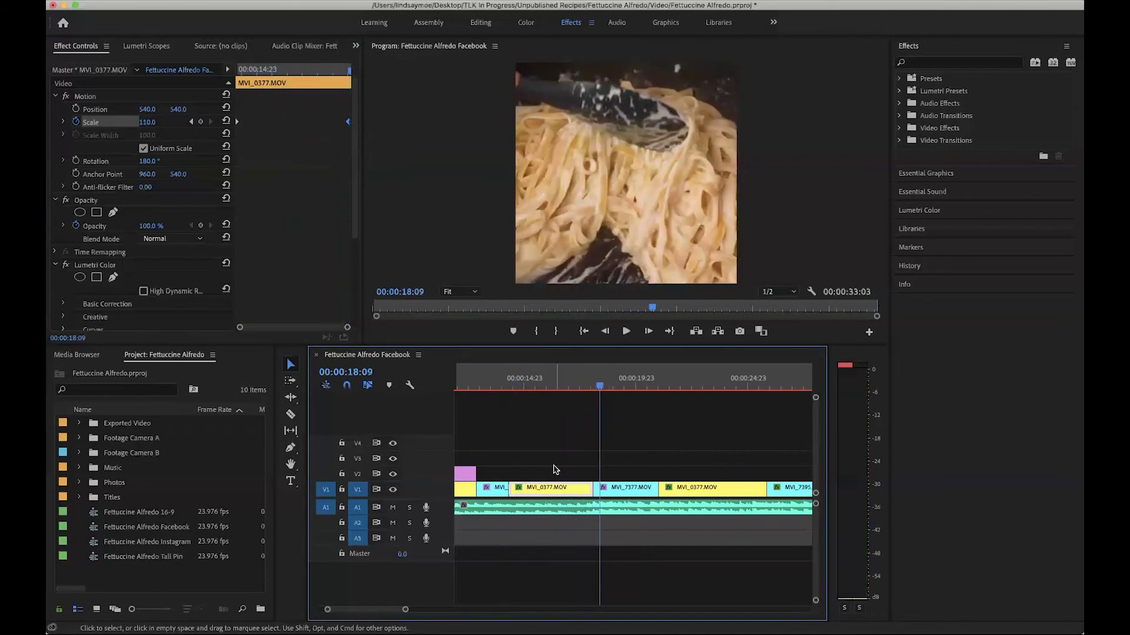
key(minus)
key(minus)
key(minus)
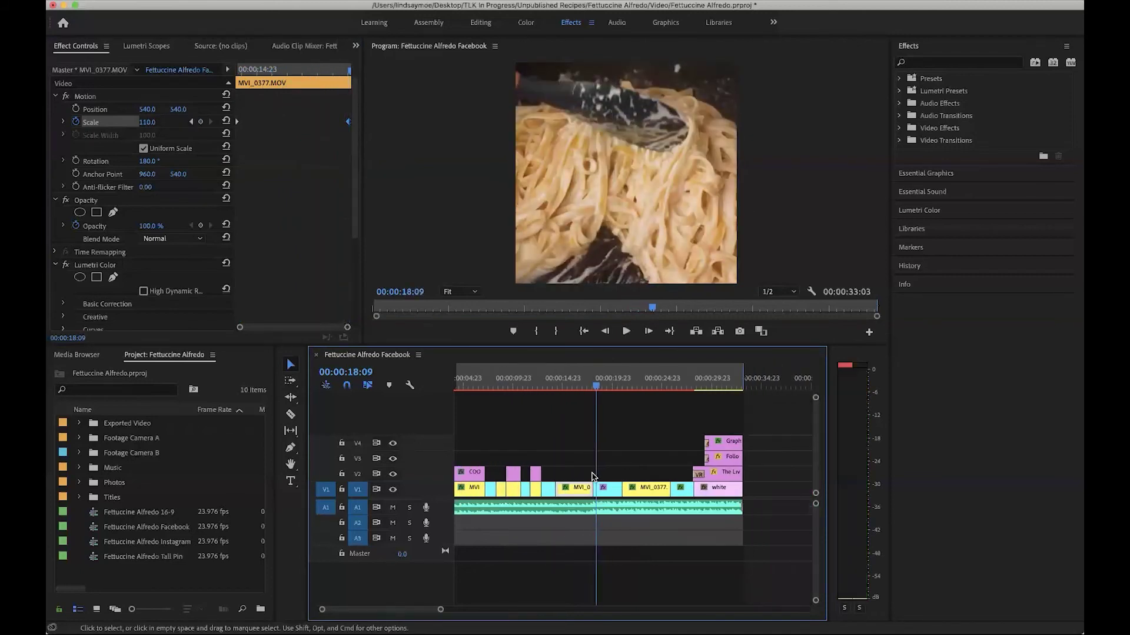
Zoom the timeline around the COOKED PASTA title, select it, and go to its first frame at 03:21
key(minus)
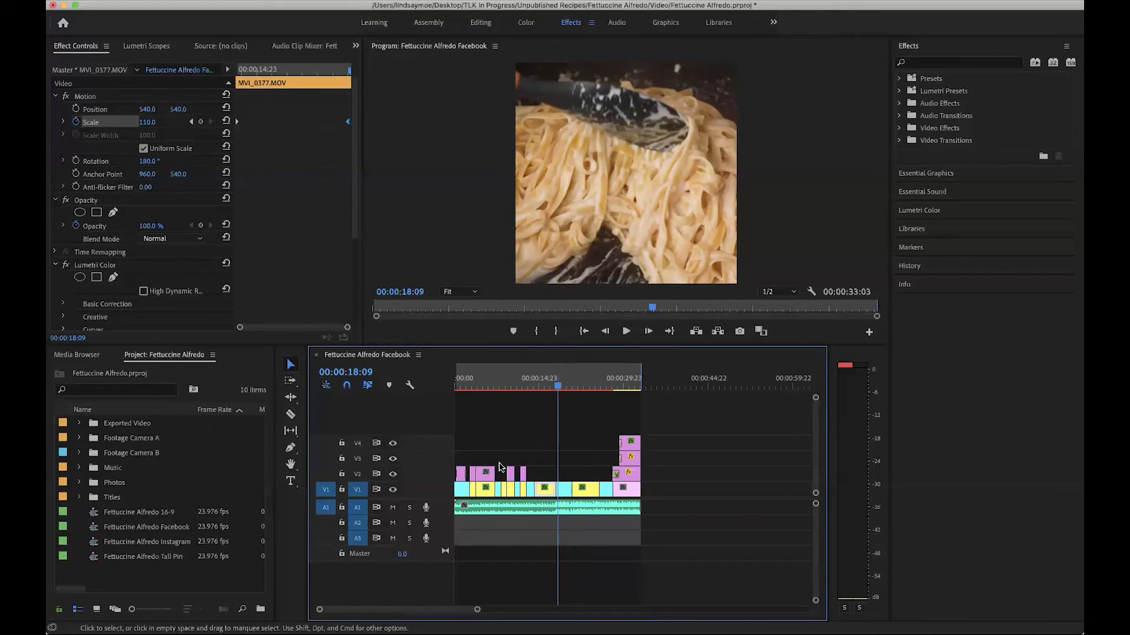
click(484, 388)
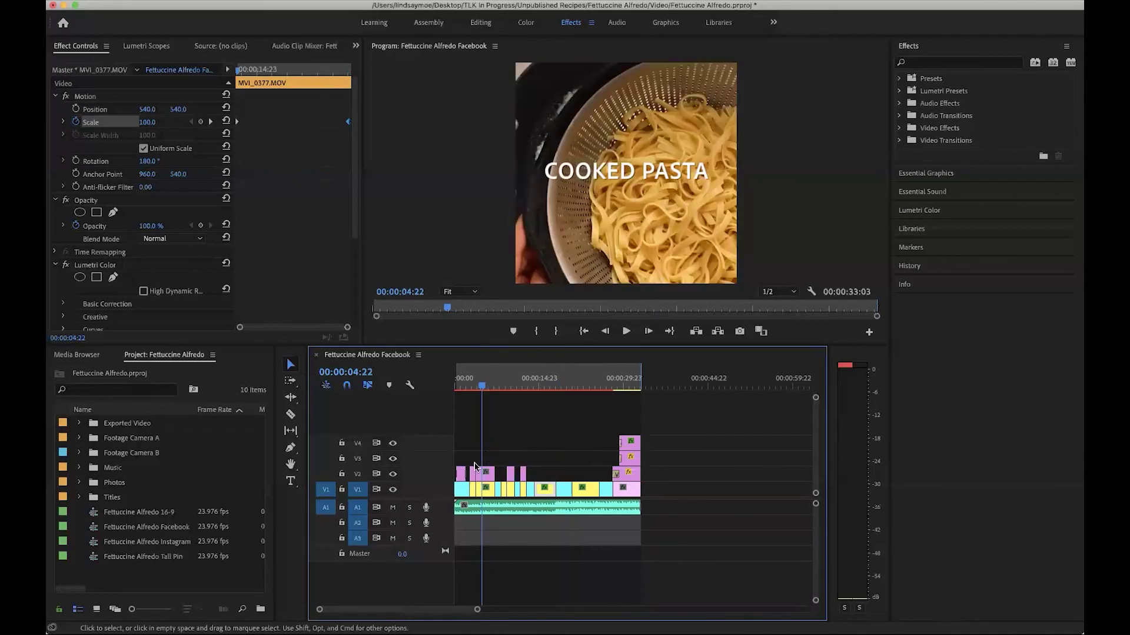
key(=)
key(=)
key(=)
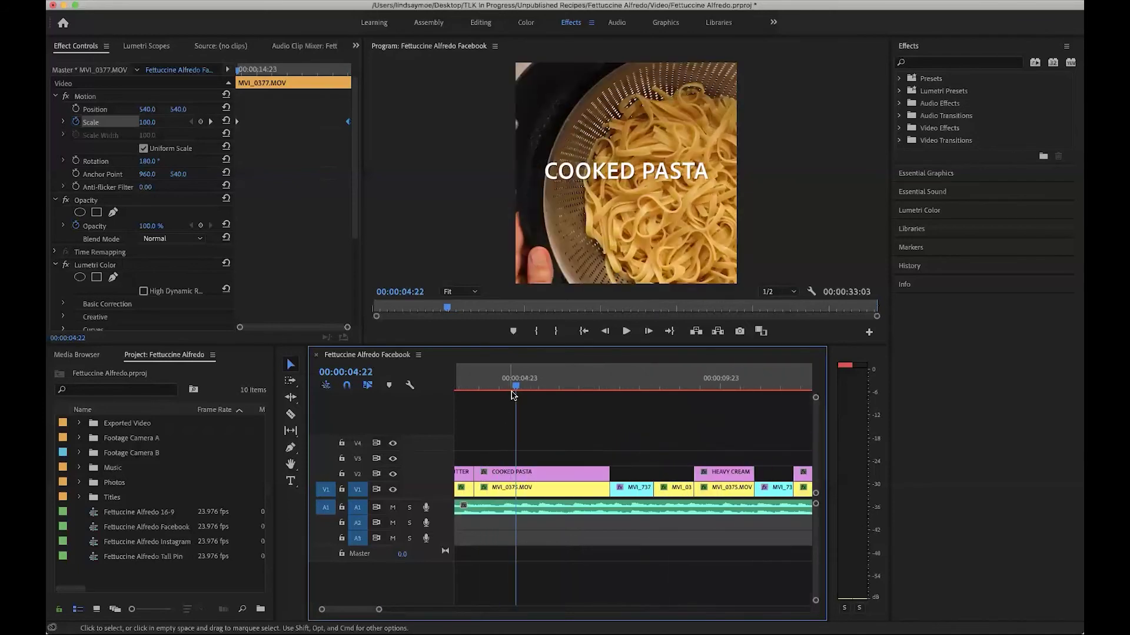
drag(519, 379, 490, 382)
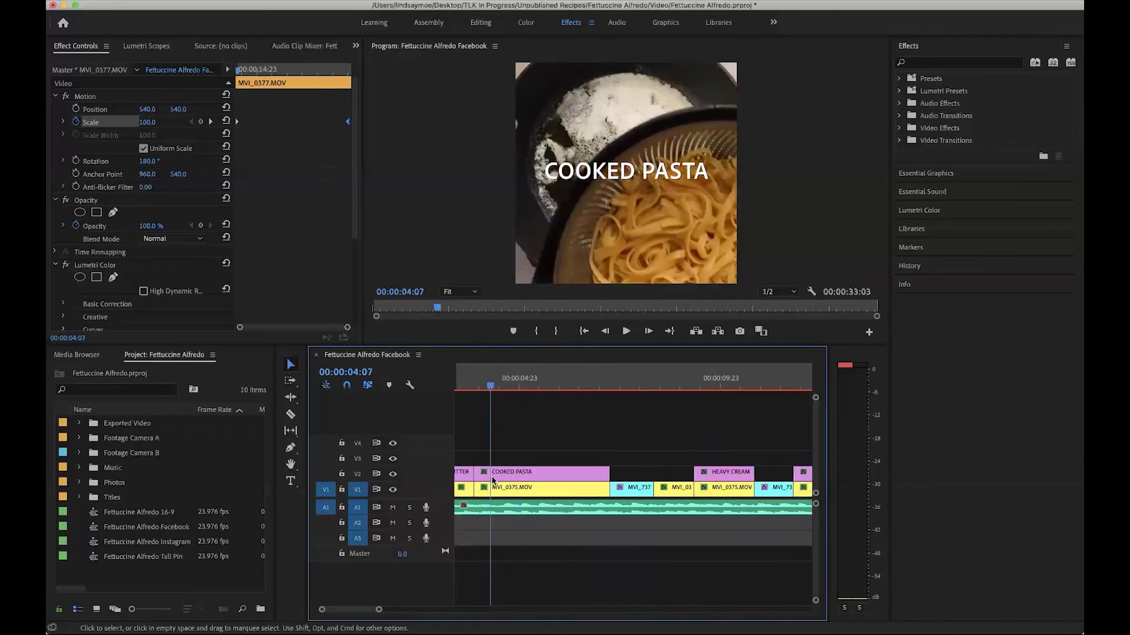
click(494, 474)
drag(490, 389, 474, 388)
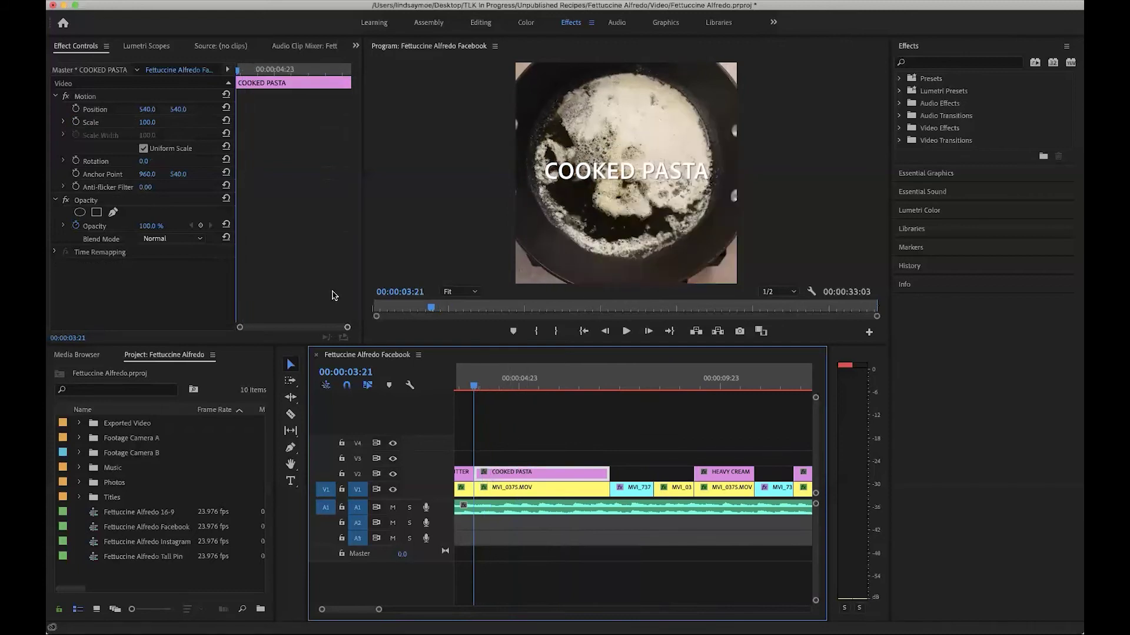
Enable Position keyframing on the title and set Position Y to 0 at 03:21
click(76, 109)
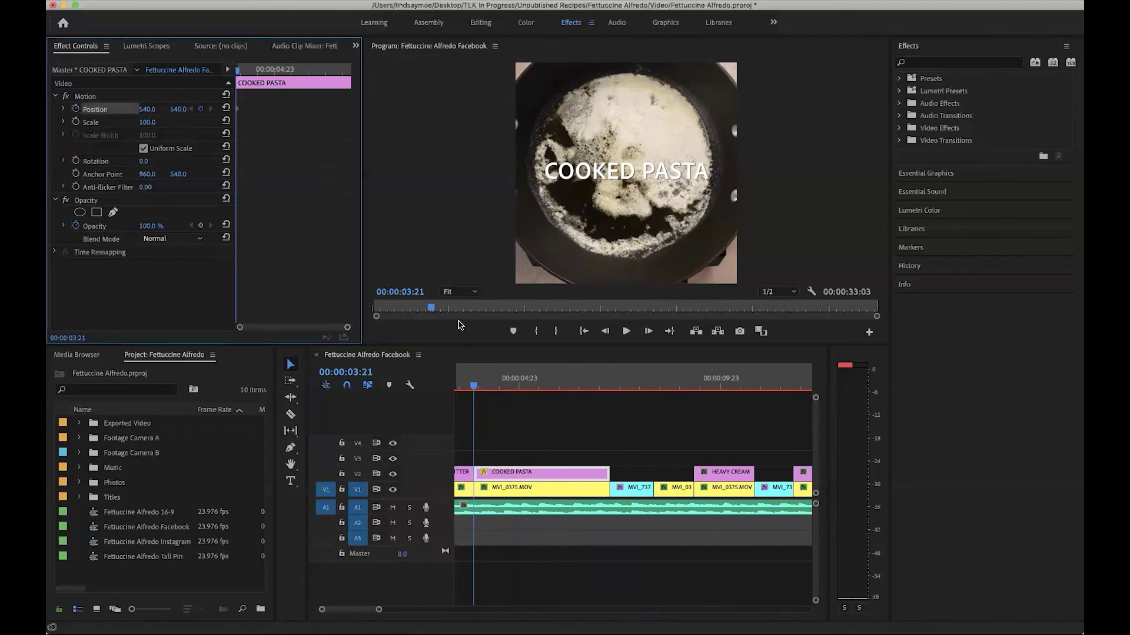
click(150, 109)
click(183, 106)
key(Return)
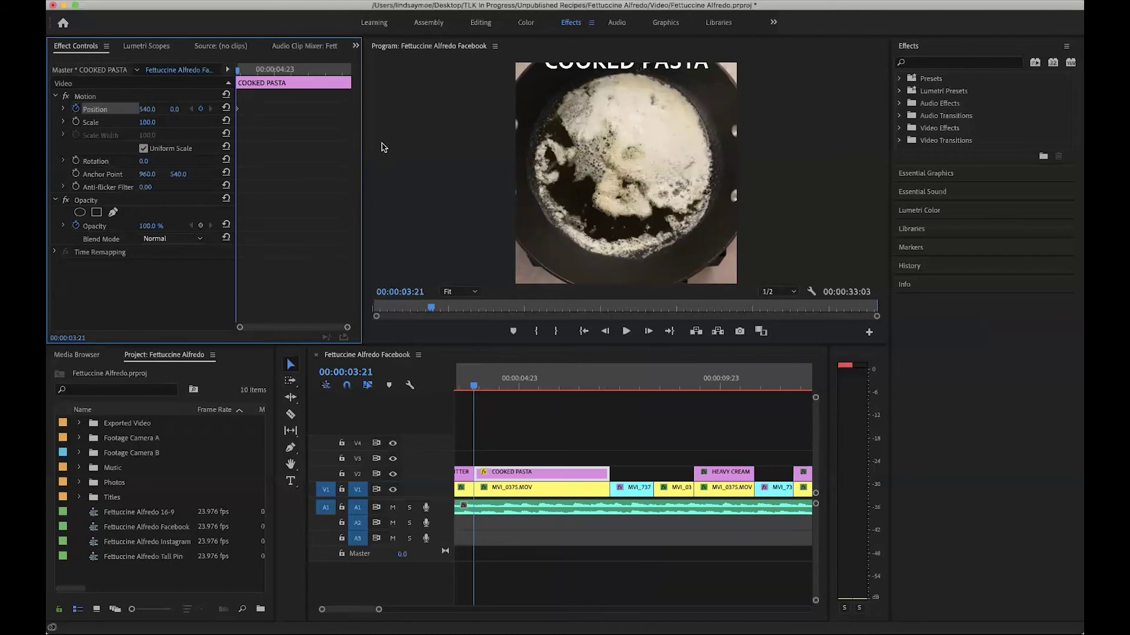
Add a Position Y 540 keyframe on the title's last frame at 07:05
drag(475, 387, 610, 384)
key(Left)
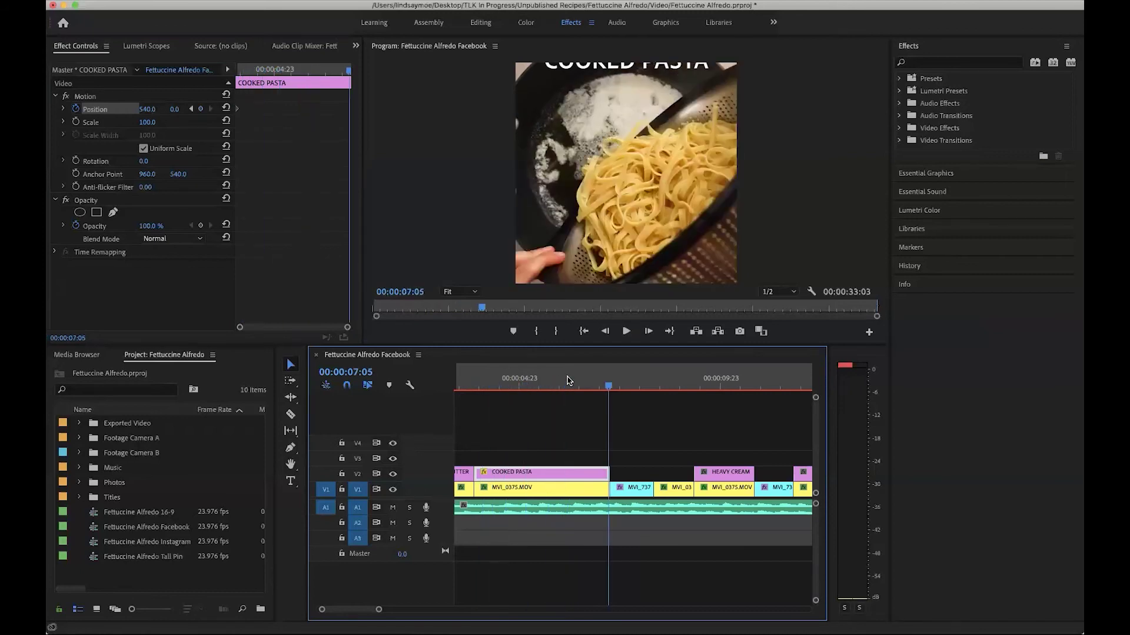
click(183, 106)
click(183, 106)
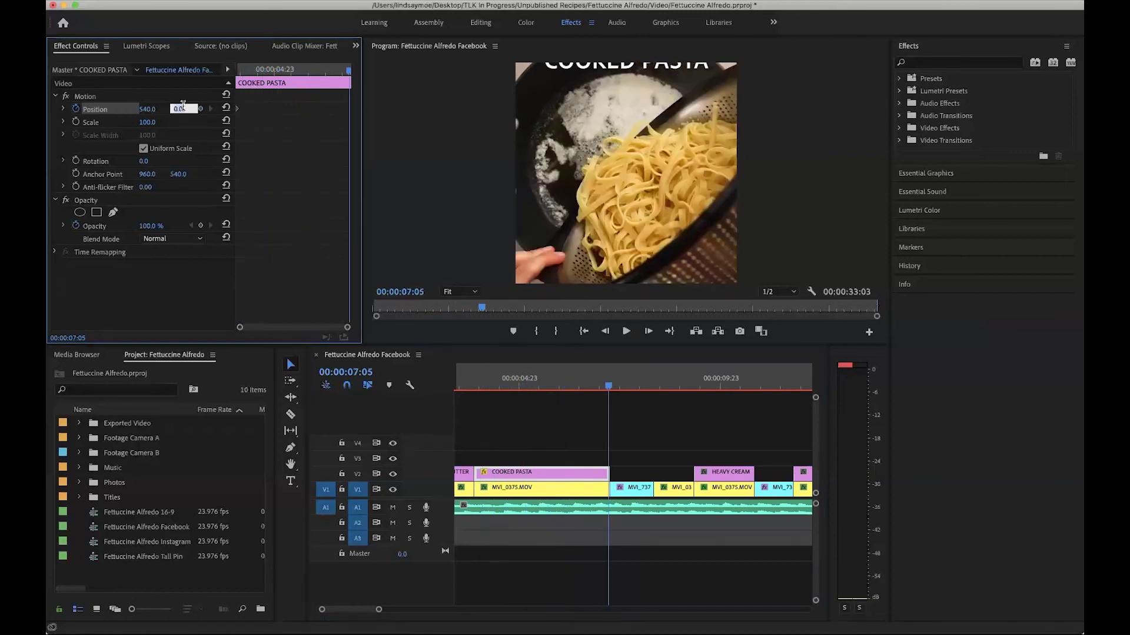
key(Return)
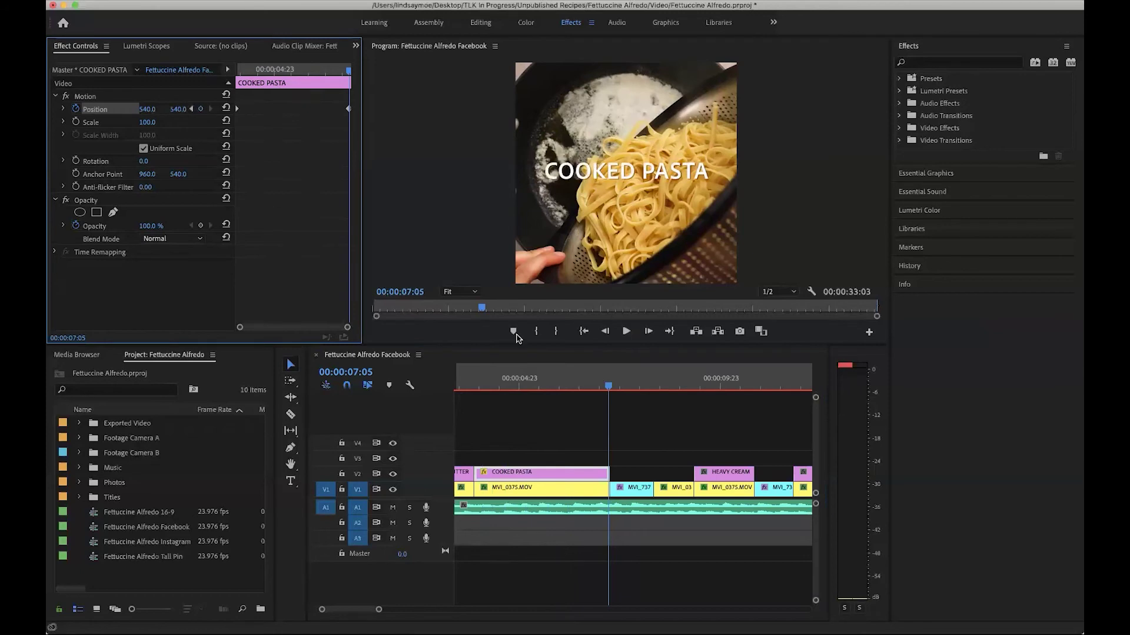
Play back the title's slide-in and scrub back to where it should land
key(minus)
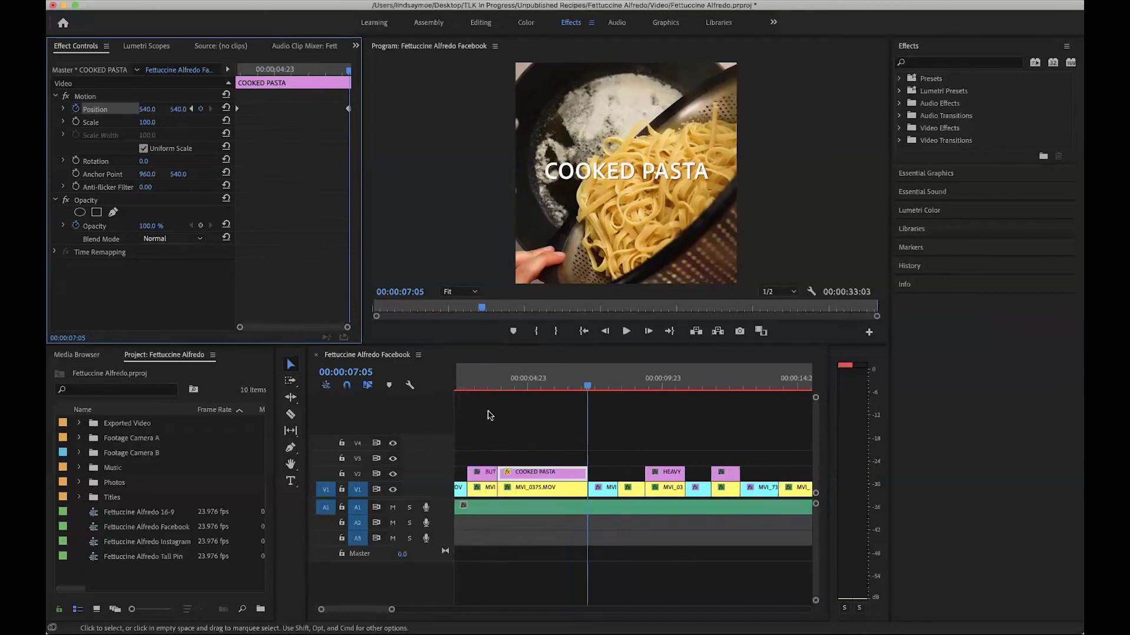
scroll(488, 415, left, 2)
drag(523, 383, 528, 381)
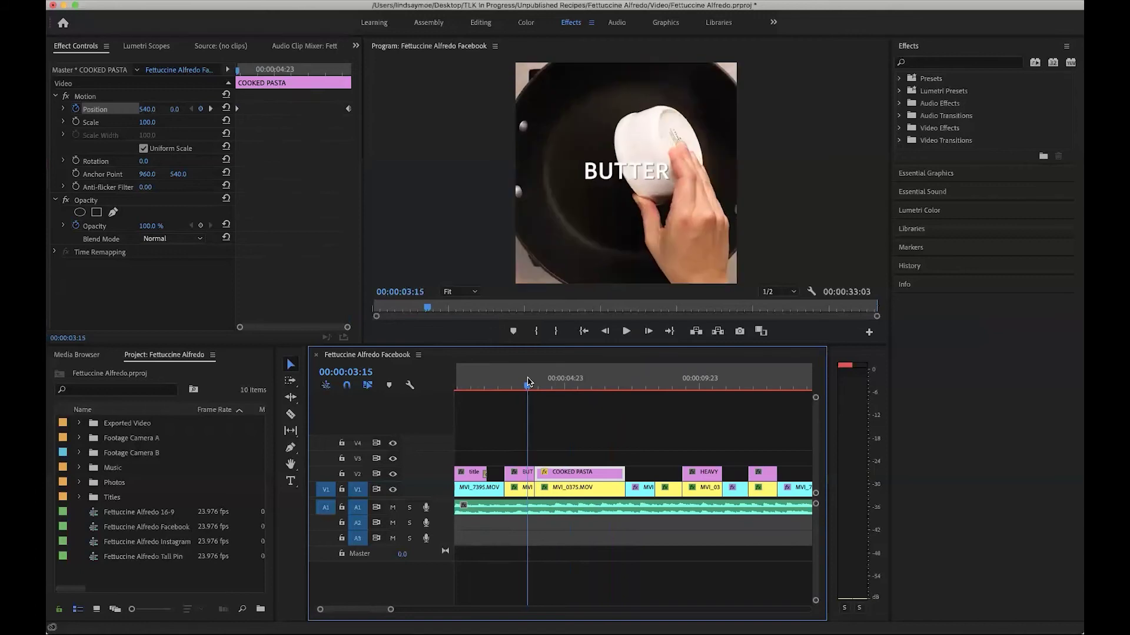
key(space)
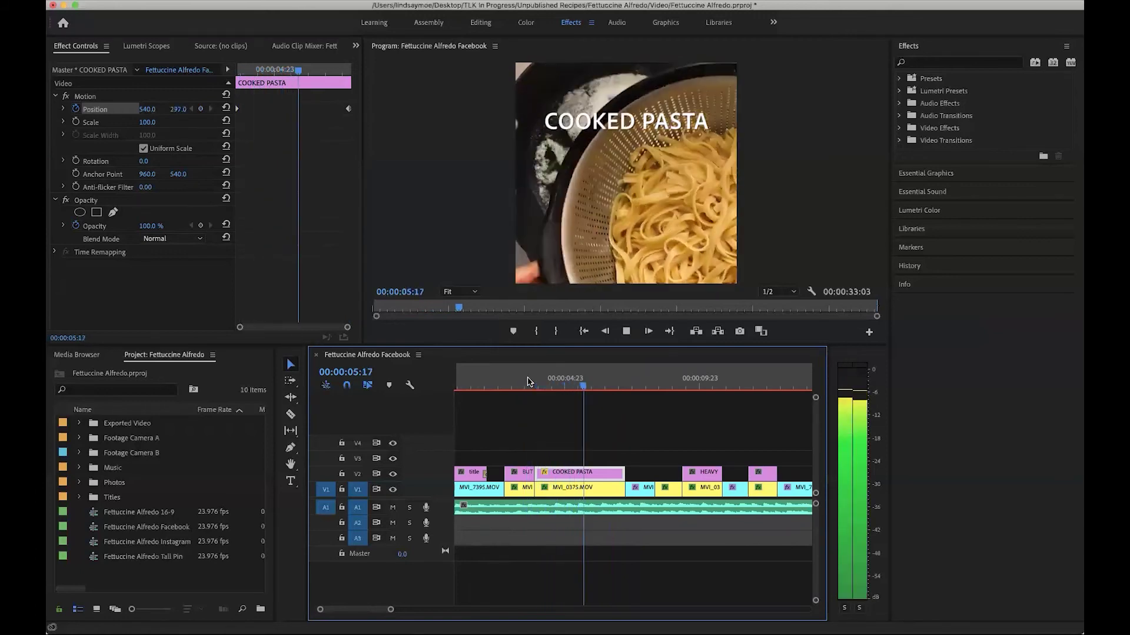
key(space)
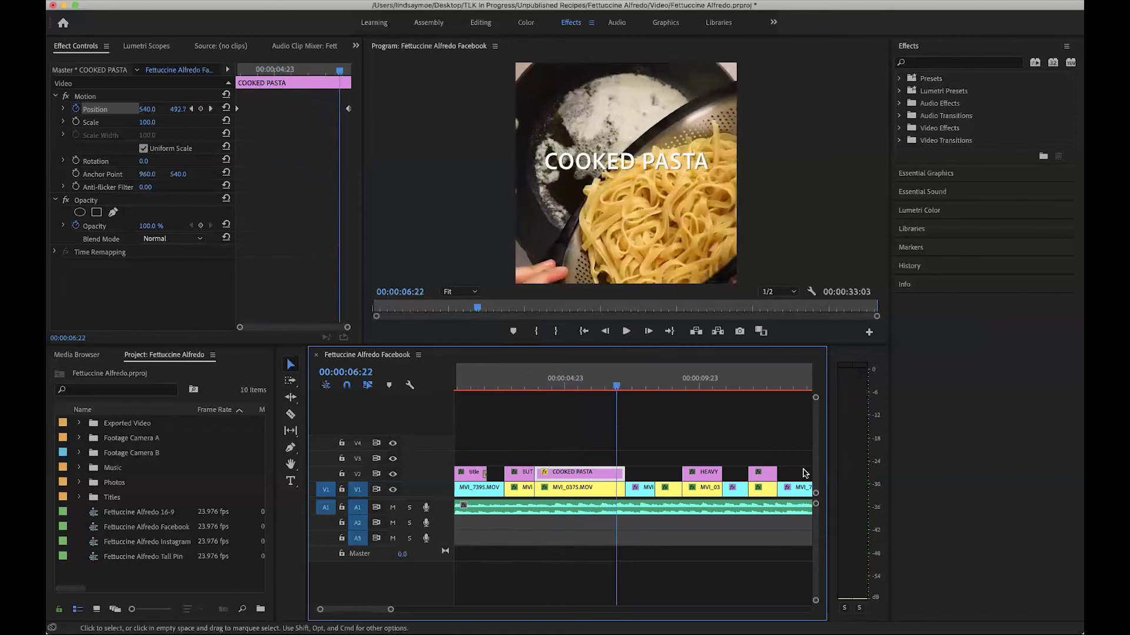
key(Left)
key(Left)
key(Left)
drag(601, 388, 572, 388)
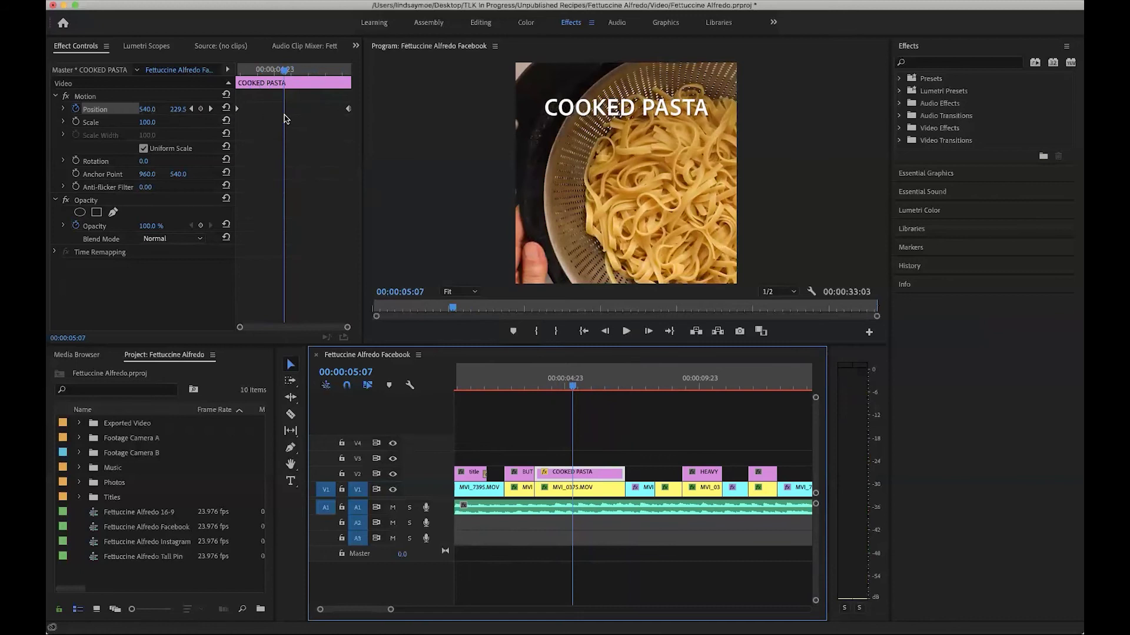
Add a Position keyframe at 05:07 with Y 540 and preview the revised title animation
click(202, 111)
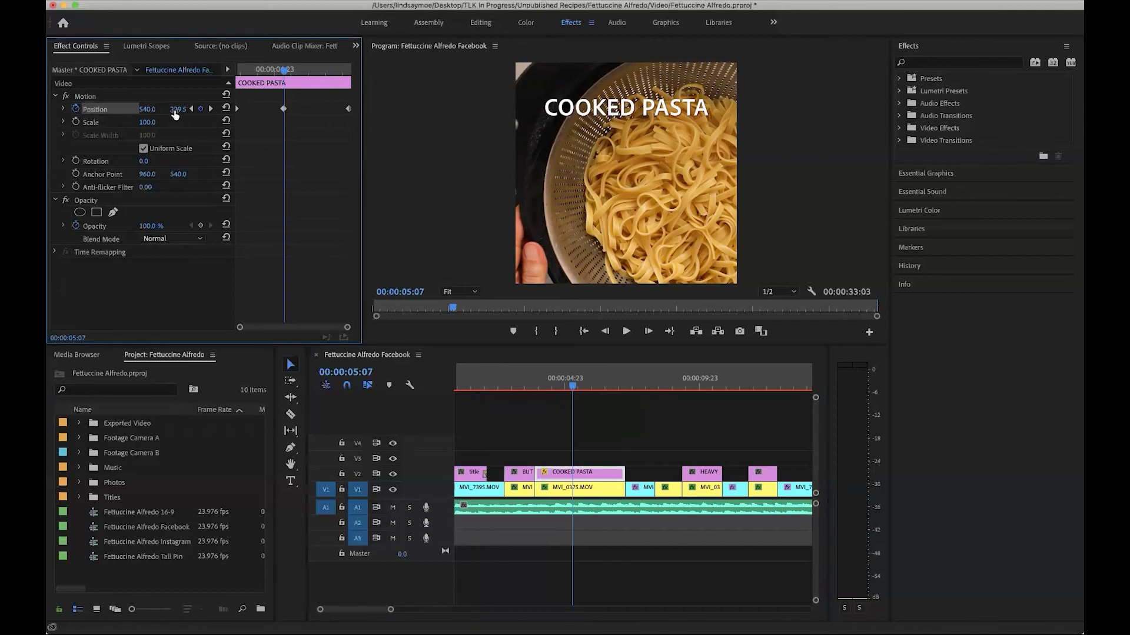
click(182, 109)
key(Return)
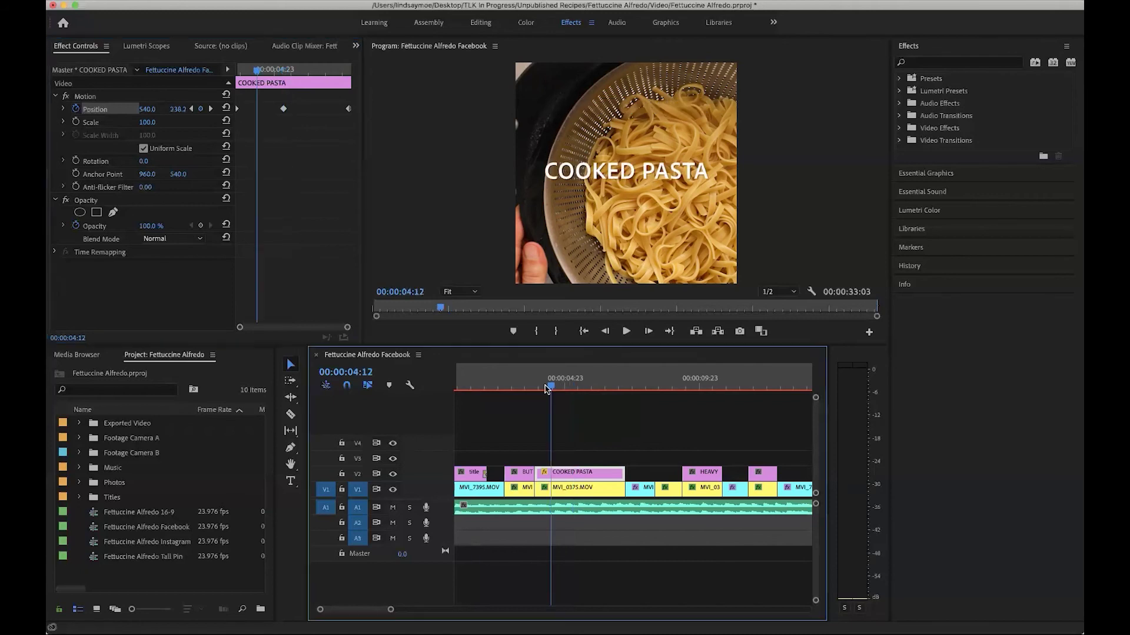
click(531, 387)
key(space)
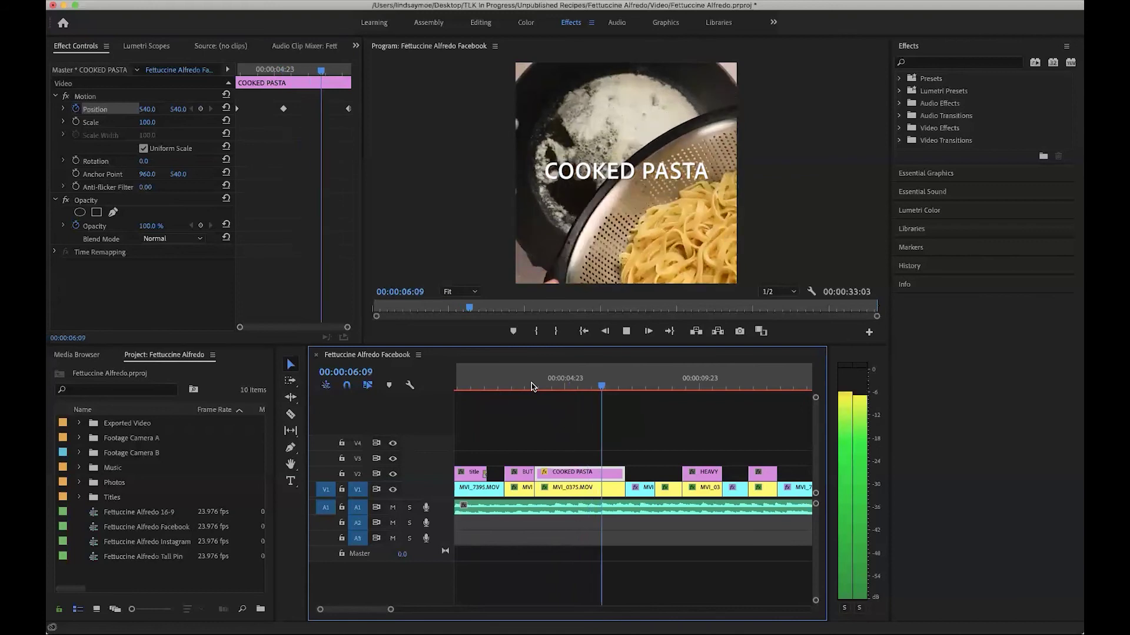
key(space)
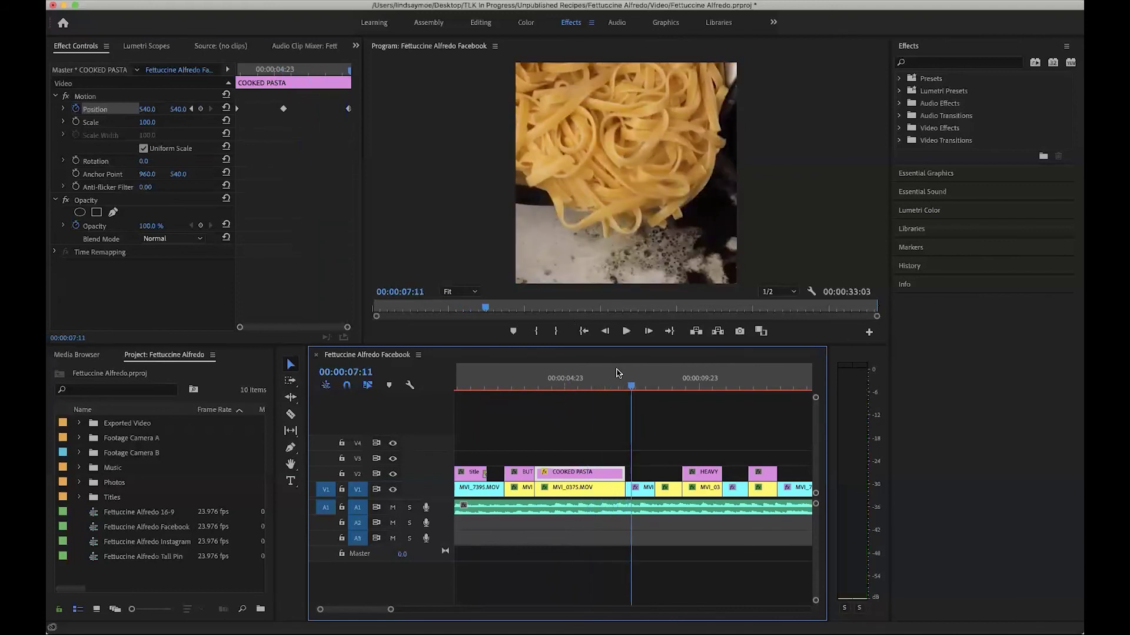
Move to the title's final Position keyframe at 07:05
click(629, 386)
drag(629, 386, 625, 386)
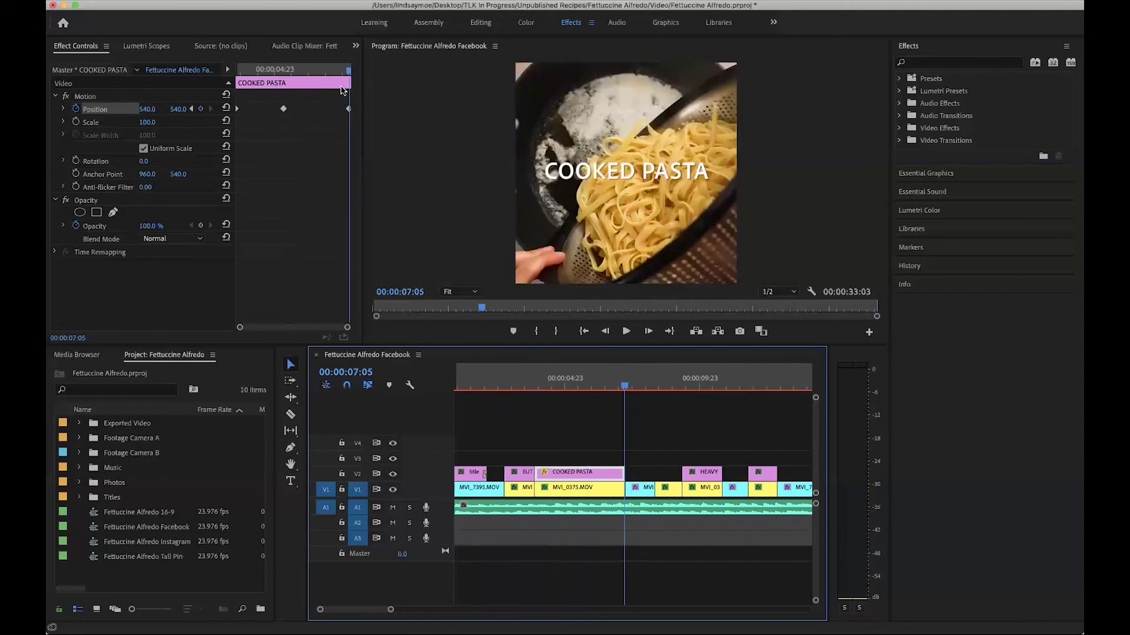
click(349, 112)
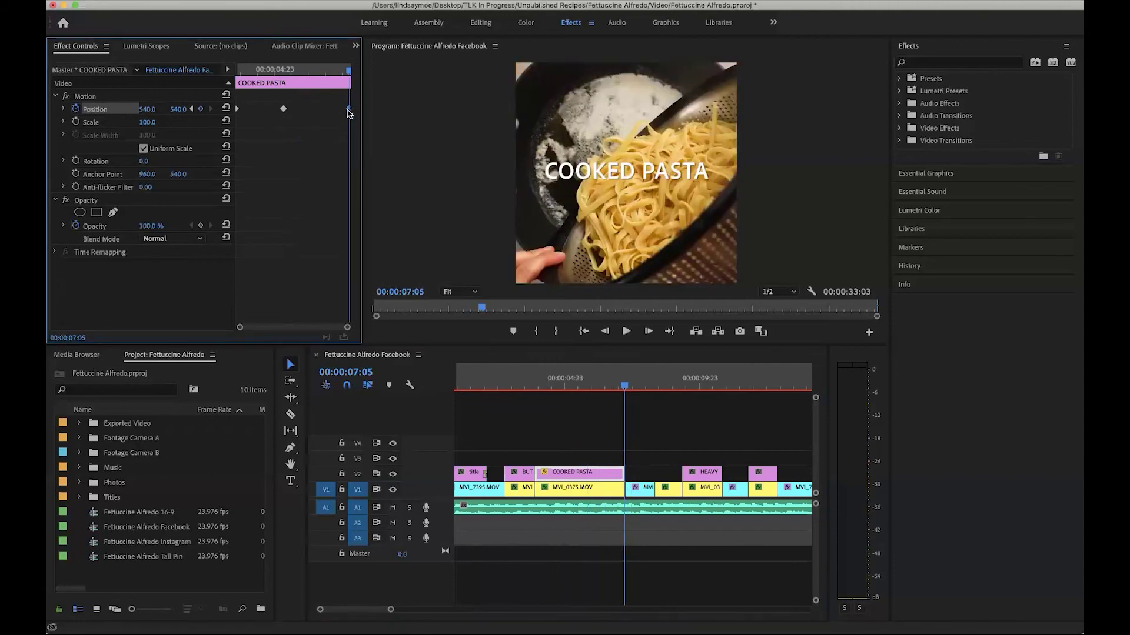
Set the title's last Position keyframe Y to 0, then preview and scrub the slide from 03:15
click(183, 107)
text(00)
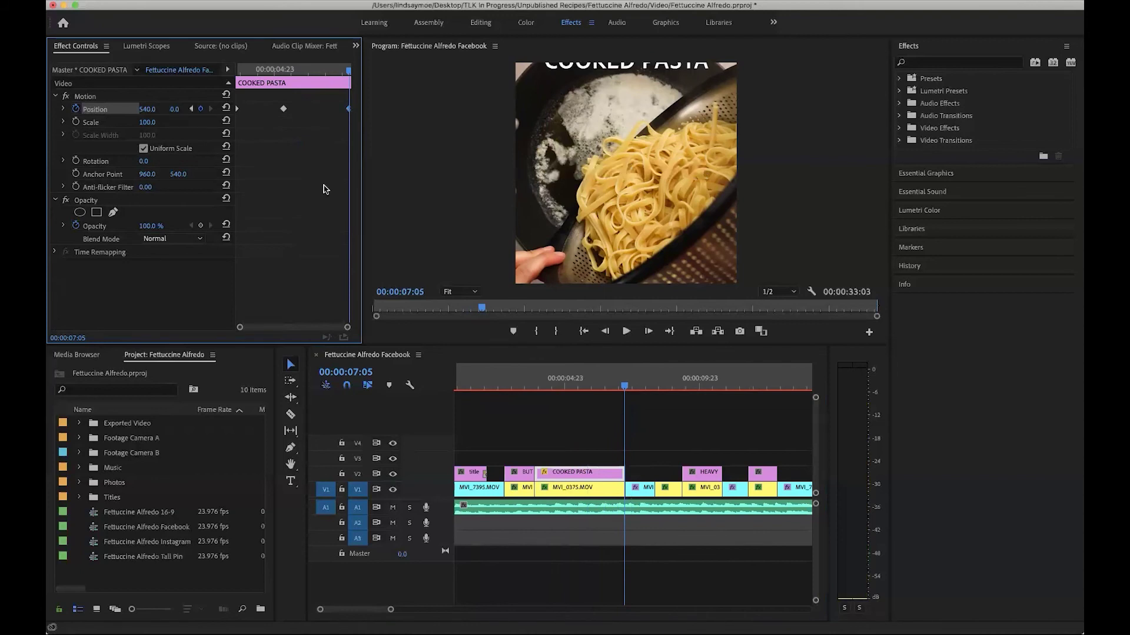
click(528, 386)
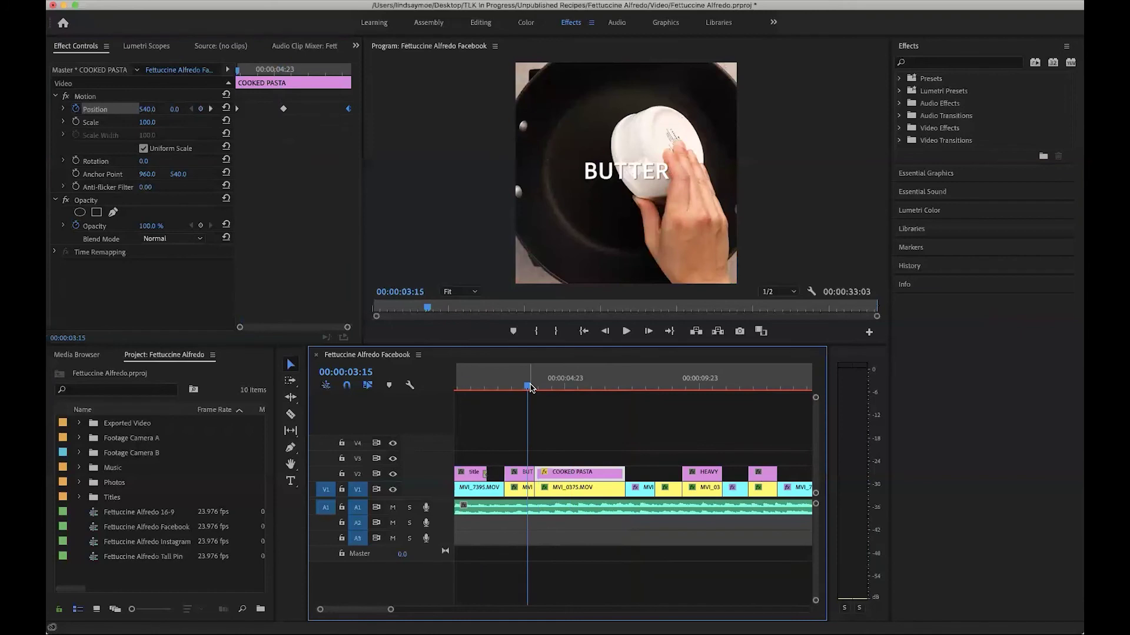
key(space)
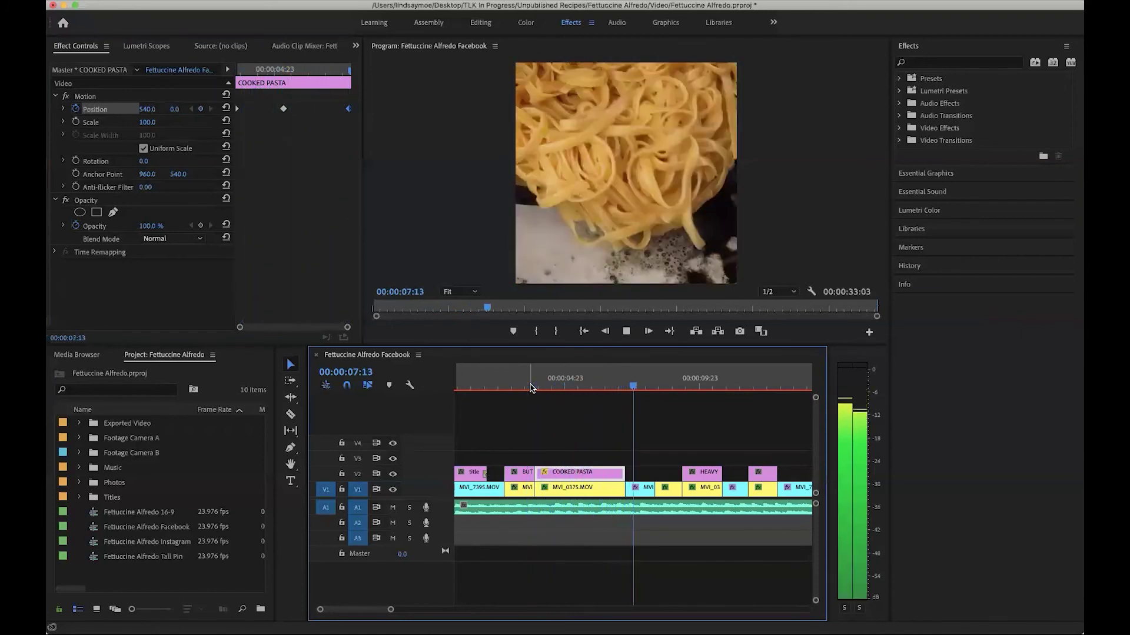
key(space)
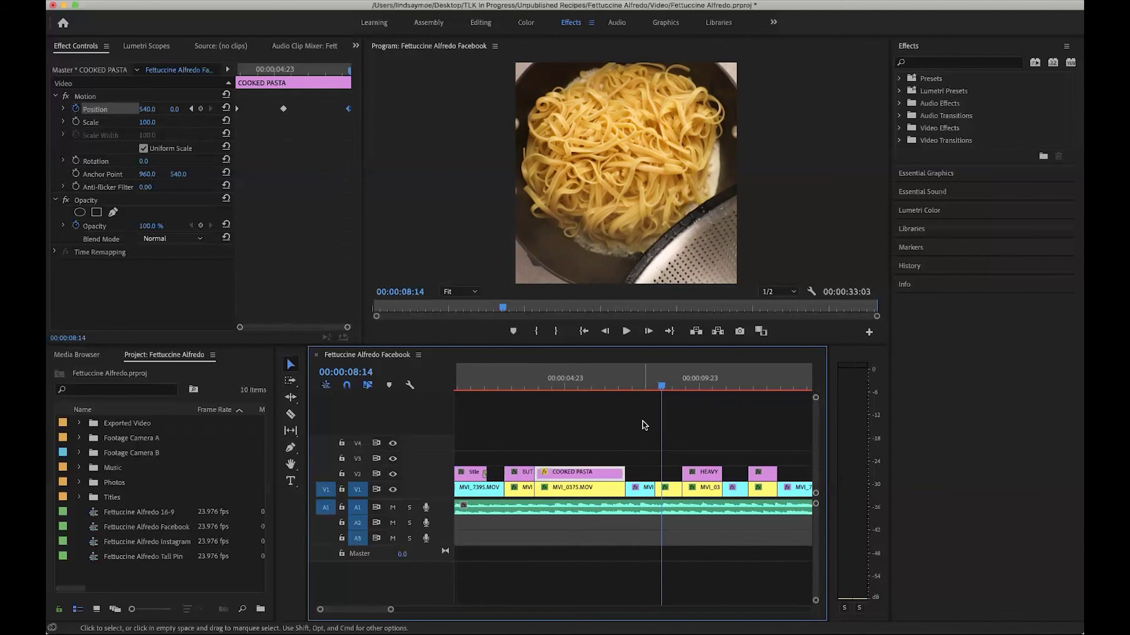
drag(546, 381, 641, 379)
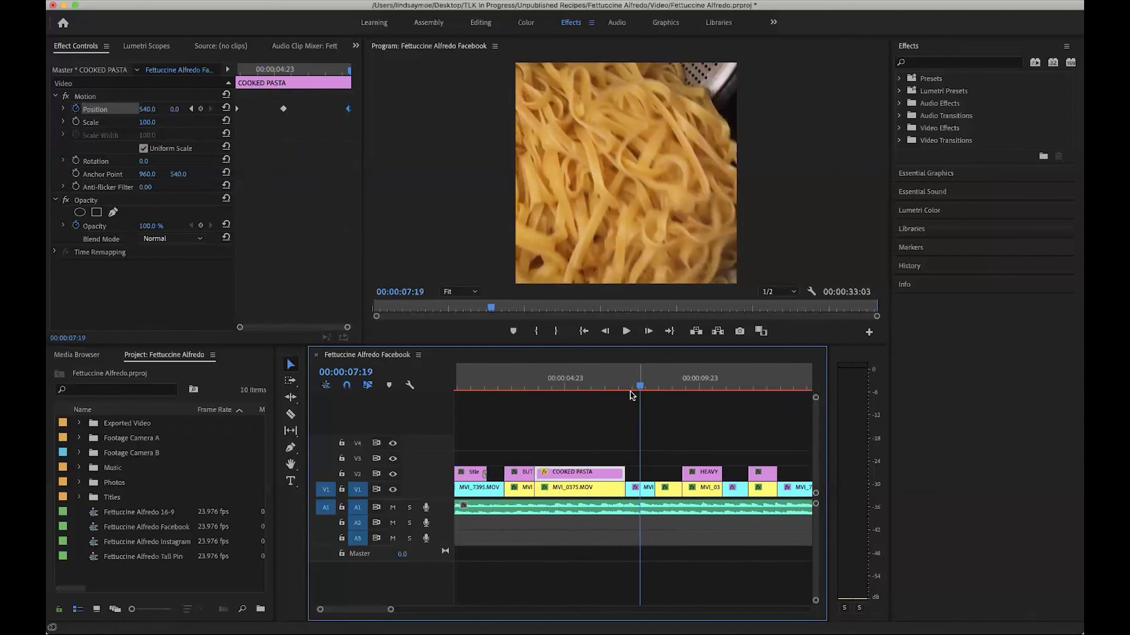
drag(640, 386, 639, 387)
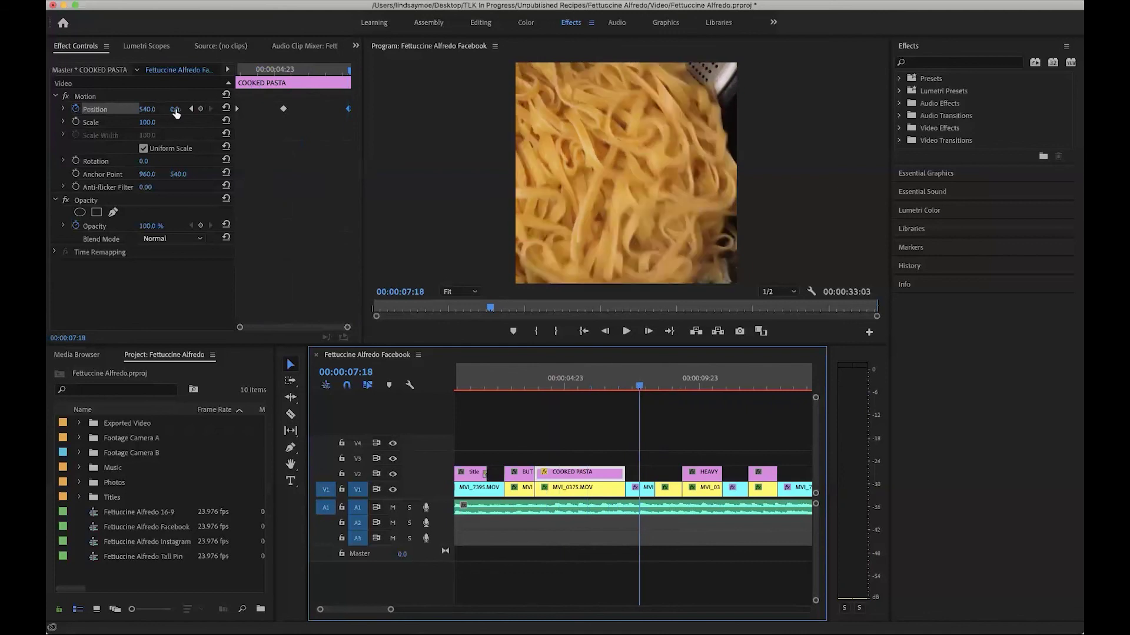